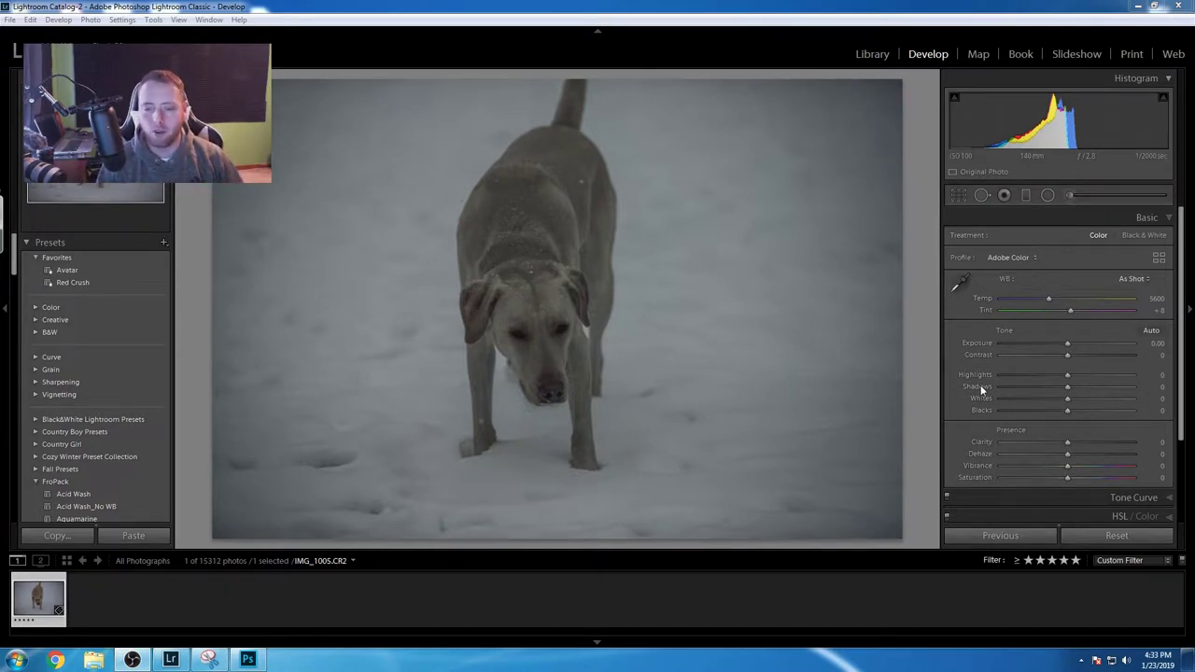
Step: Remove chromatic aberration and enable the lens profile corrections for the dog photo
{"action": "scroll", "coordinate": [1178, 422], "scroll_direction": "down", "scroll_amount": 2}
{"action": "scroll", "coordinate": [1178, 422], "scroll_direction": "down", "scroll_amount": 1}
{"action": "left_click", "coordinate": [1133, 472]}
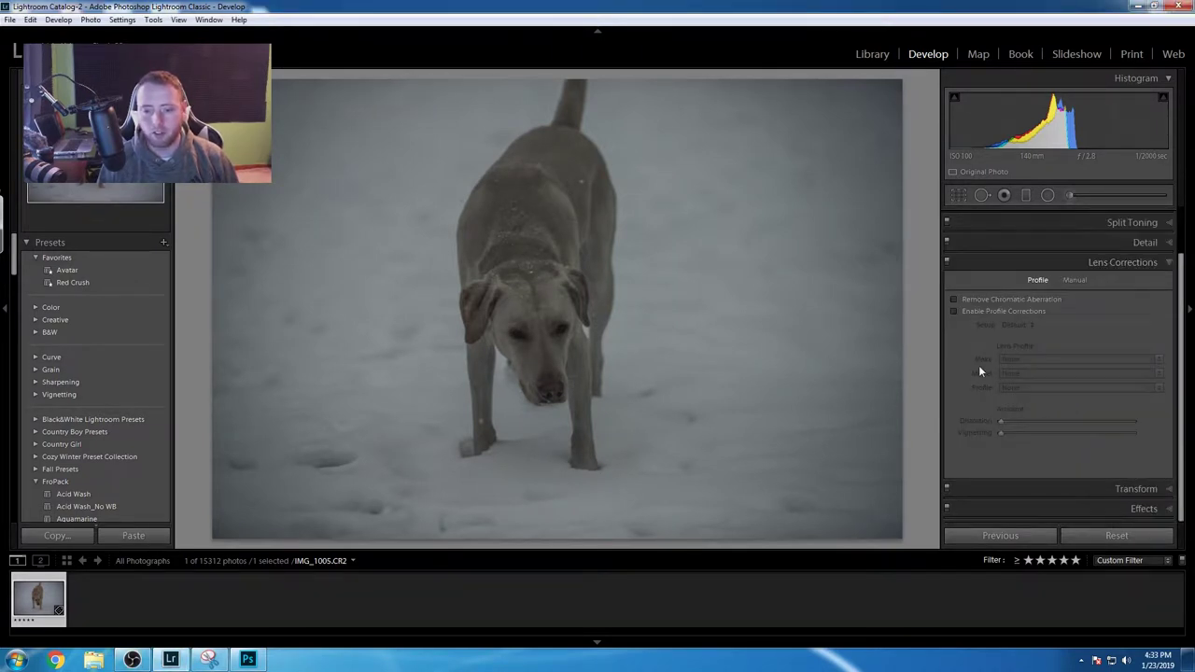
{"action": "left_click", "coordinate": [953, 309]}
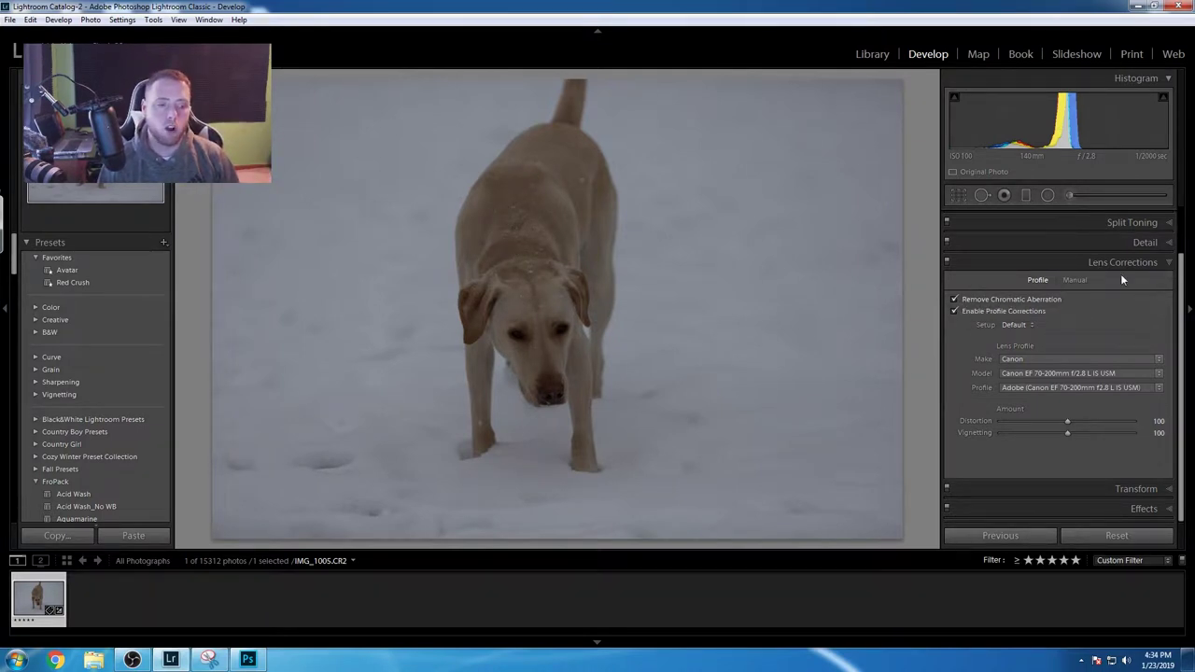
Step: Adjust the basic tone: Highlights +10, Shadows +33, Whites +15 and Blacks -13
{"action": "scroll", "coordinate": [1118, 250], "scroll_direction": "up", "scroll_amount": 2}
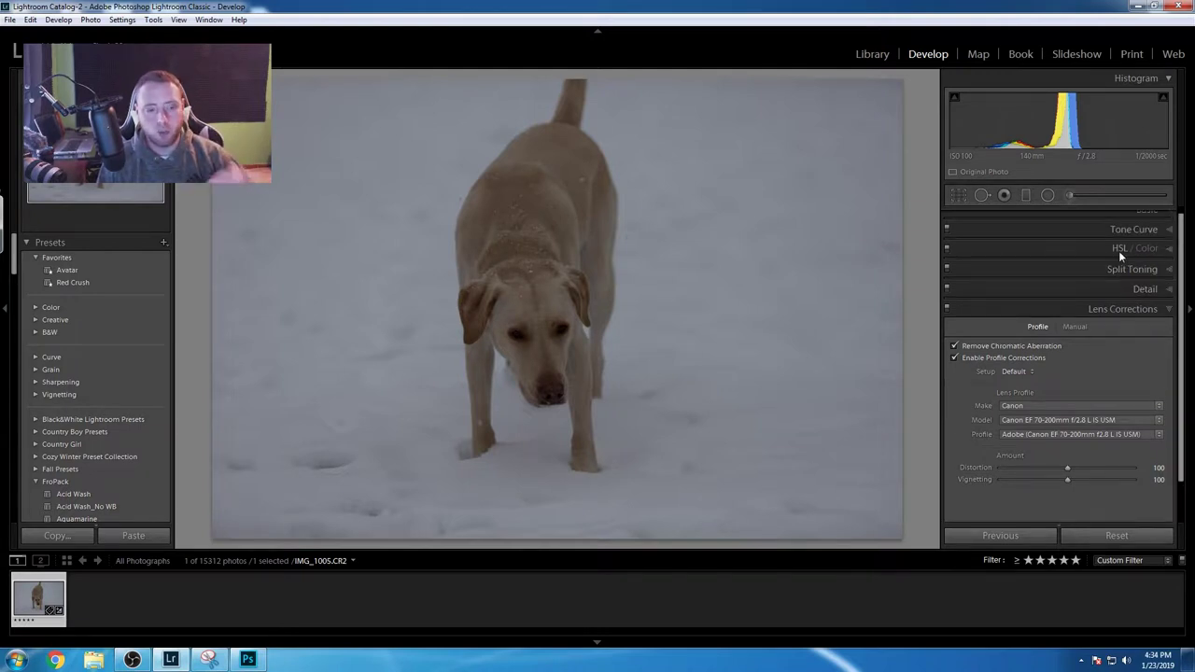
{"action": "scroll", "coordinate": [1120, 244], "scroll_direction": "up", "scroll_amount": 1}
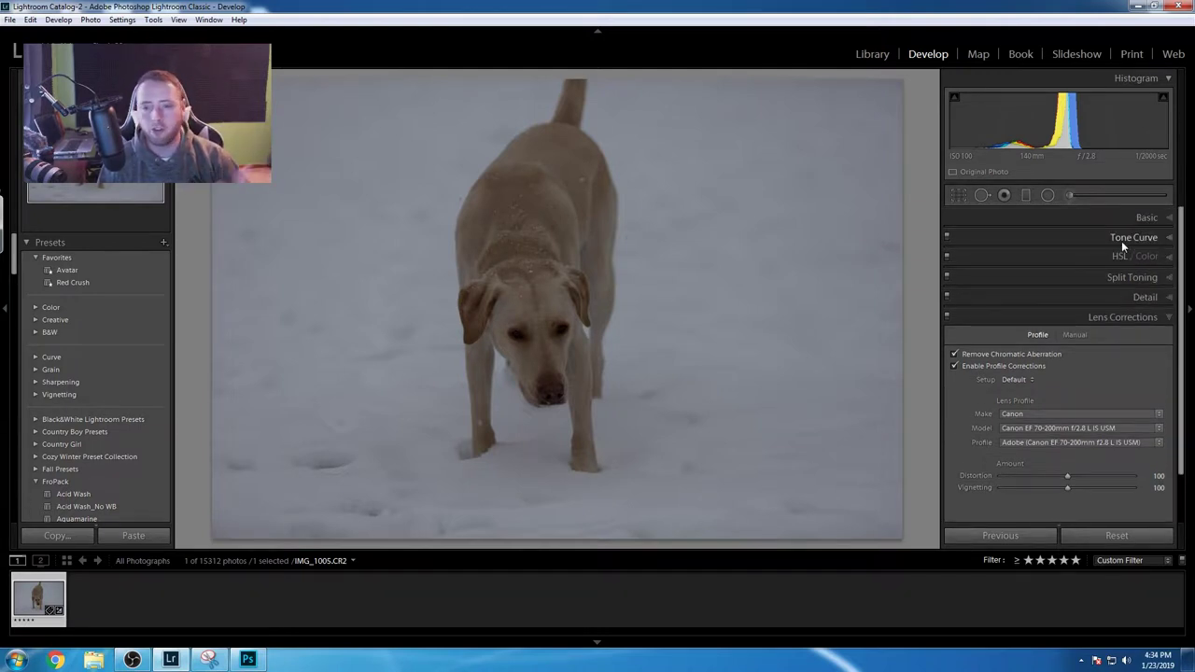
{"action": "left_click", "coordinate": [1136, 218]}
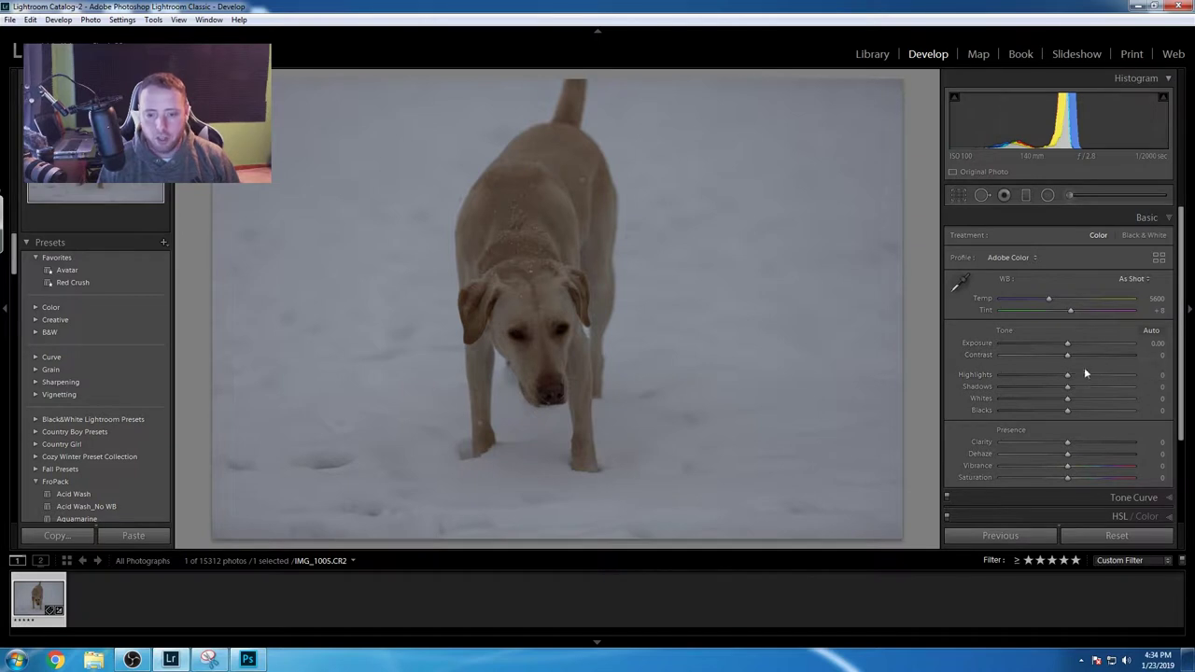
{"action": "left_click_drag", "start_coordinate": [1067, 374], "coordinate": [1071, 373]}
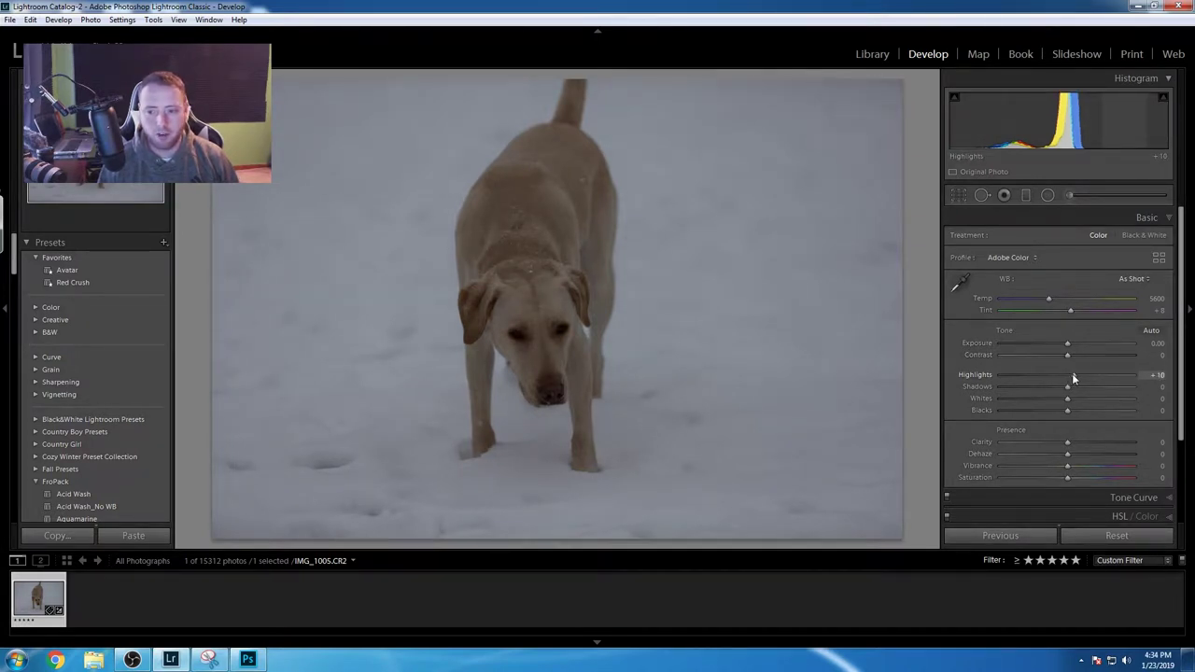
{"action": "mouse_move", "coordinate": [1075, 387]}
{"action": "left_mouse_down"}
{"action": "mouse_move", "coordinate": [1108, 385]}
{"action": "mouse_move", "coordinate": [1087, 386]}
{"action": "left_mouse_up"}
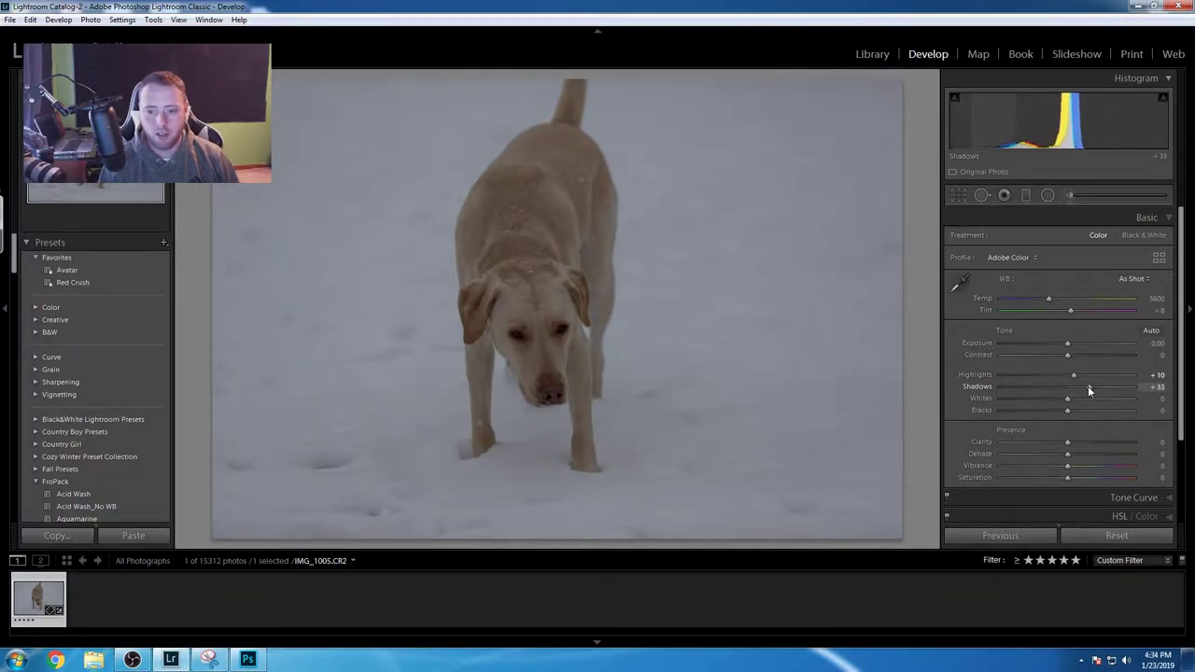
{"action": "left_click_drag", "start_coordinate": [1074, 399], "coordinate": [1059, 412]}
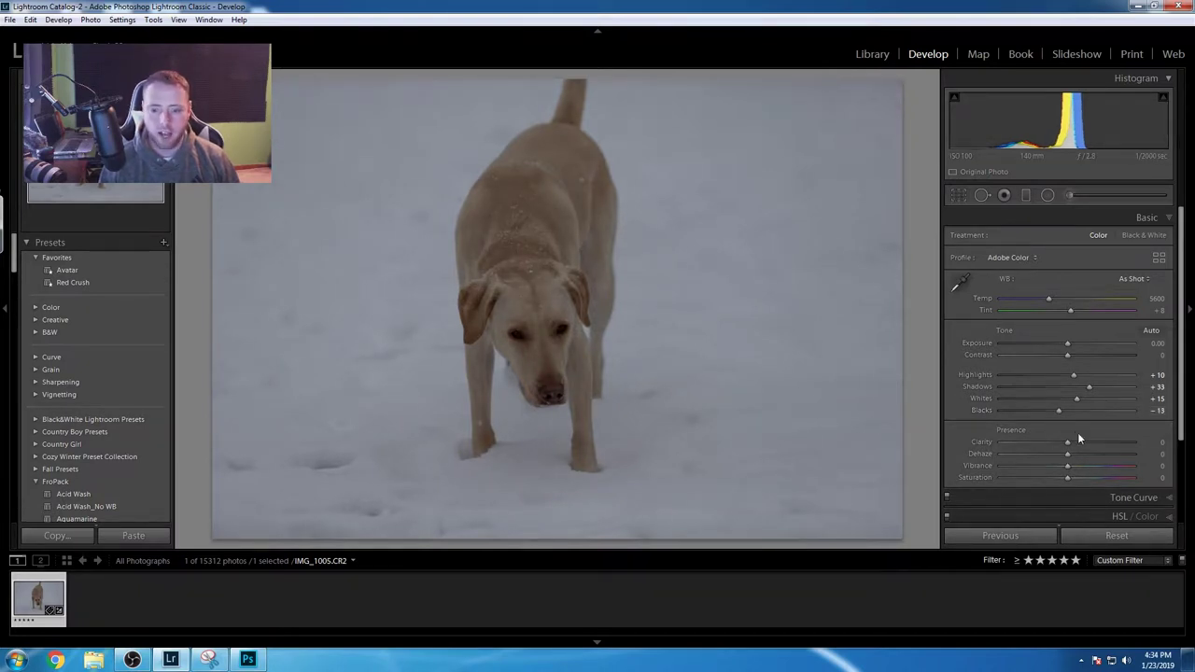
Step: Adjust the photo's presence: Clarity +22, Vibrance +25 and Saturation -18
{"action": "left_click_drag", "start_coordinate": [1069, 443], "coordinate": [1082, 442]}
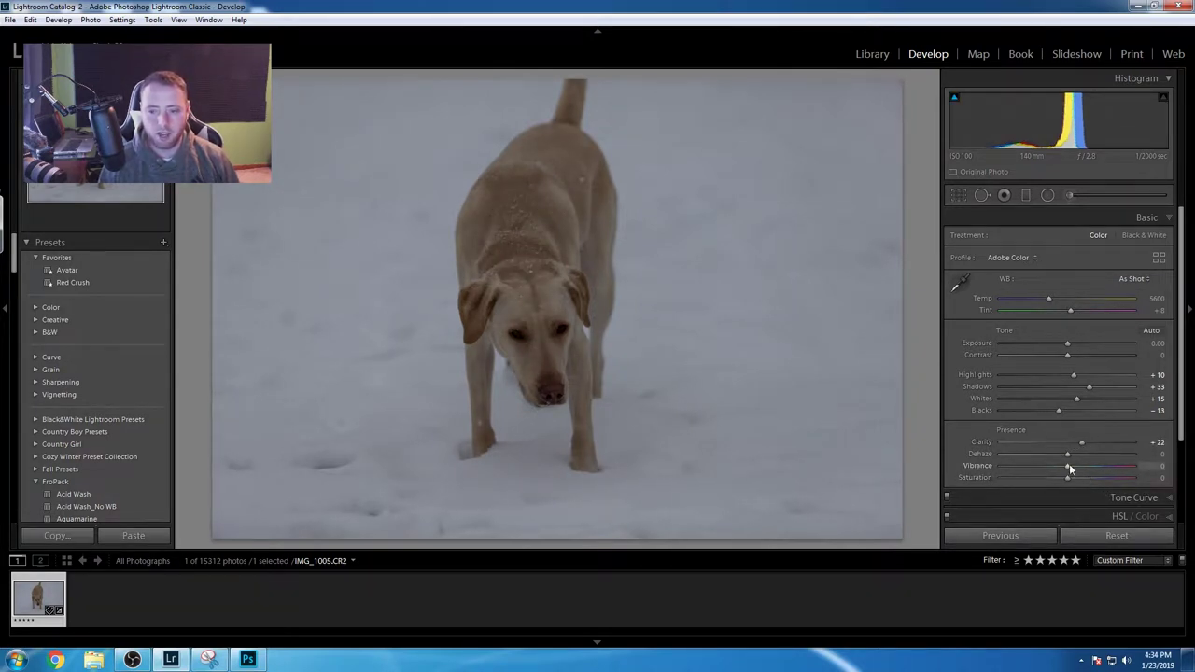
{"action": "left_click_drag", "start_coordinate": [1069, 466], "coordinate": [1083, 468]}
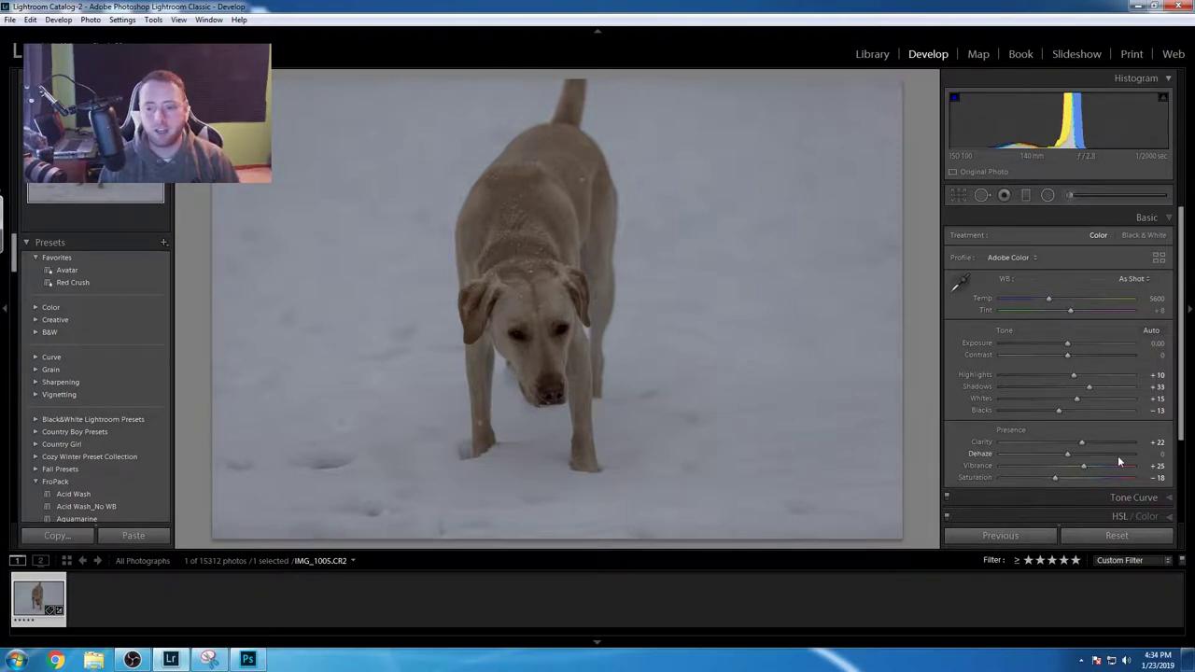
Step: Set the sharpening amount to 56
{"action": "scroll", "coordinate": [1073, 405], "scroll_direction": "down", "scroll_amount": 3}
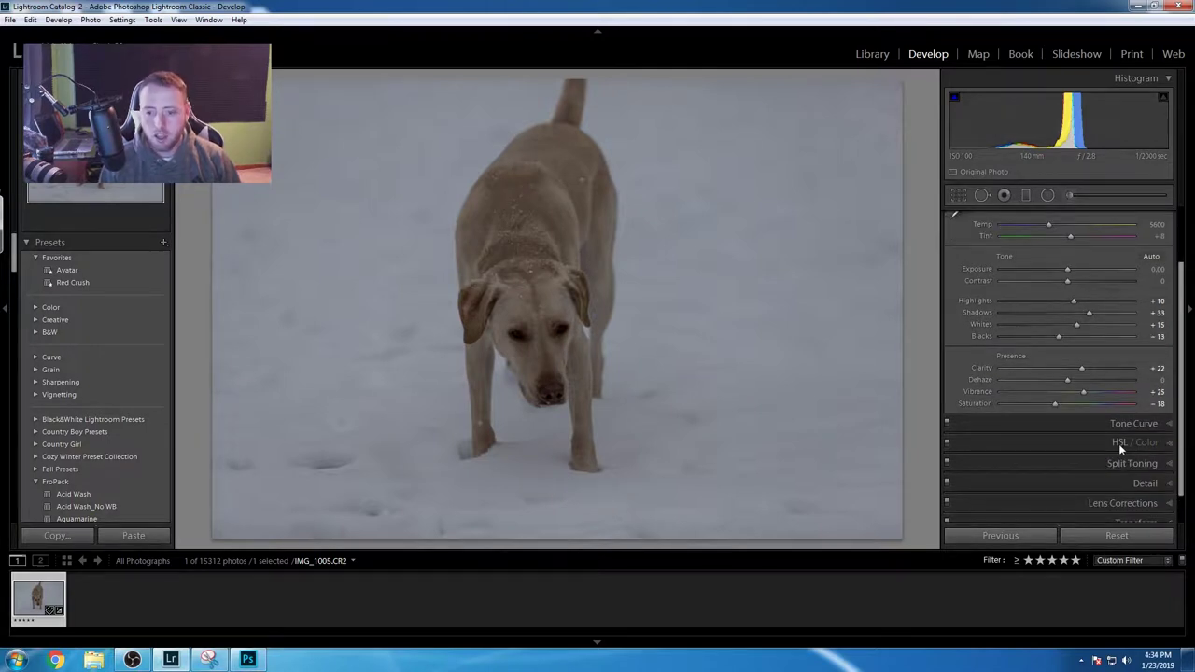
{"action": "left_click", "coordinate": [1142, 482]}
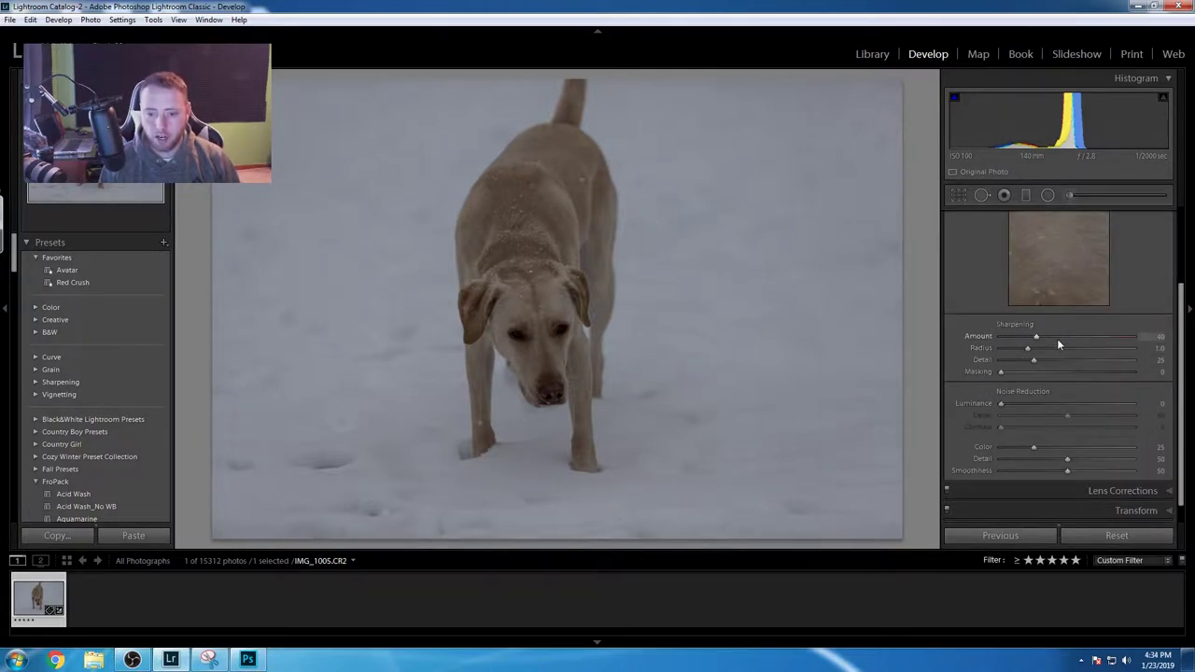
{"action": "left_click", "coordinate": [1049, 336]}
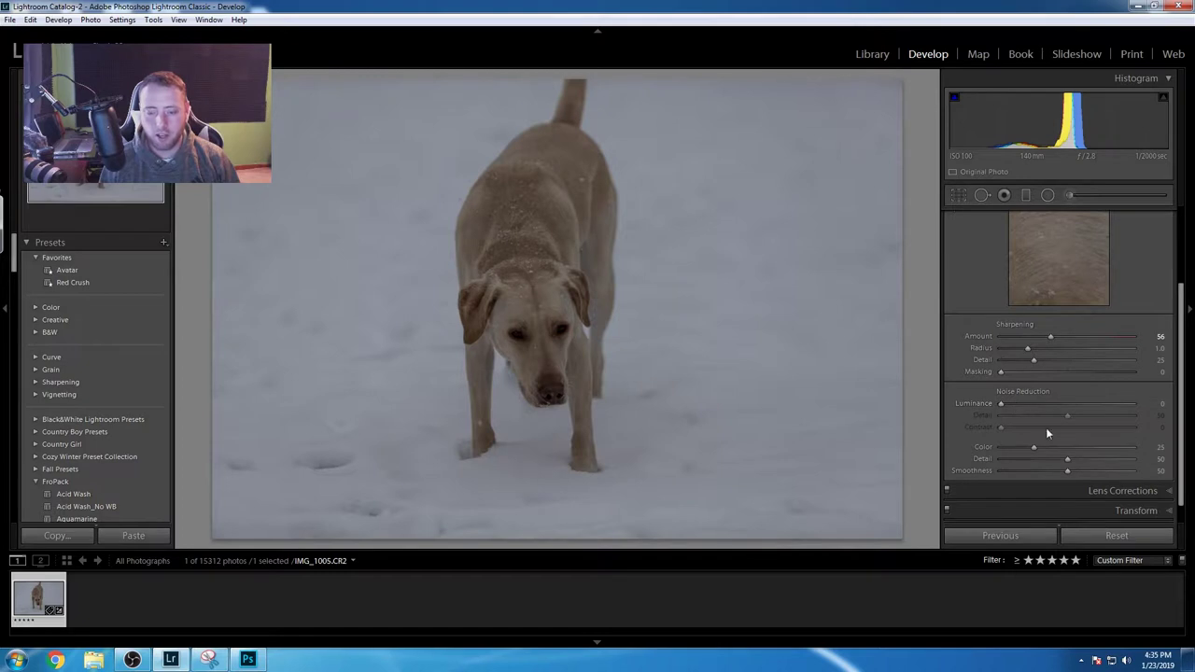
Step: Raise the photo's exposure to +0.35
{"action": "left_click", "coordinate": [1121, 489]}
{"action": "left_click", "coordinate": [1127, 505]}
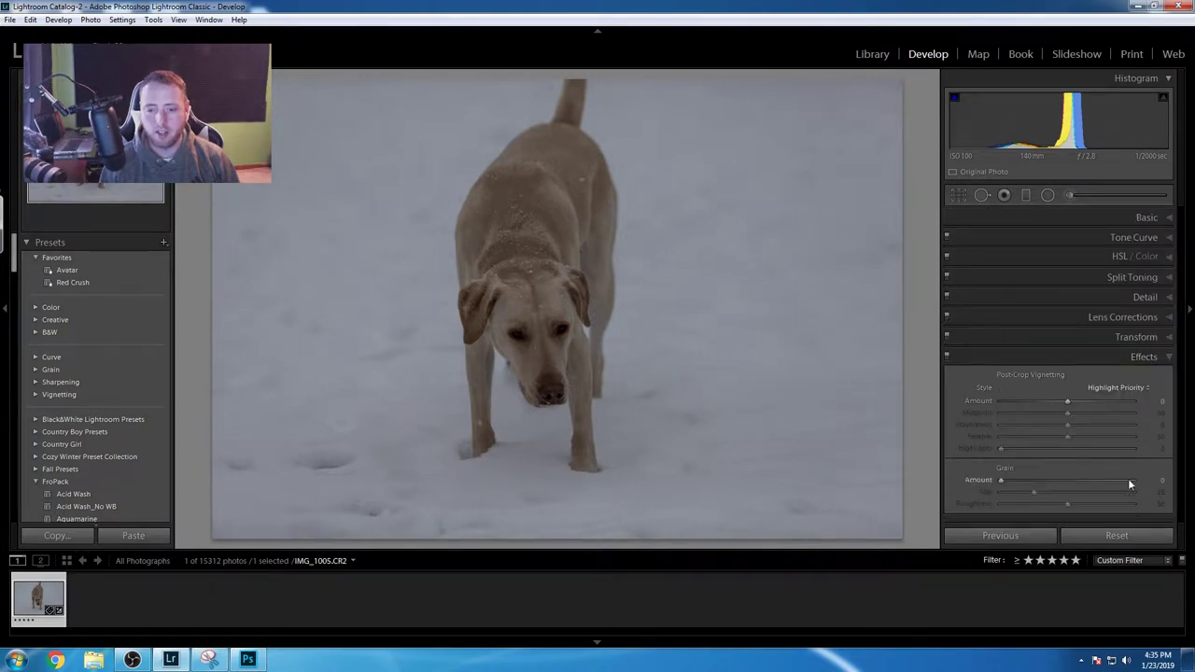
{"action": "left_click", "coordinate": [1138, 220]}
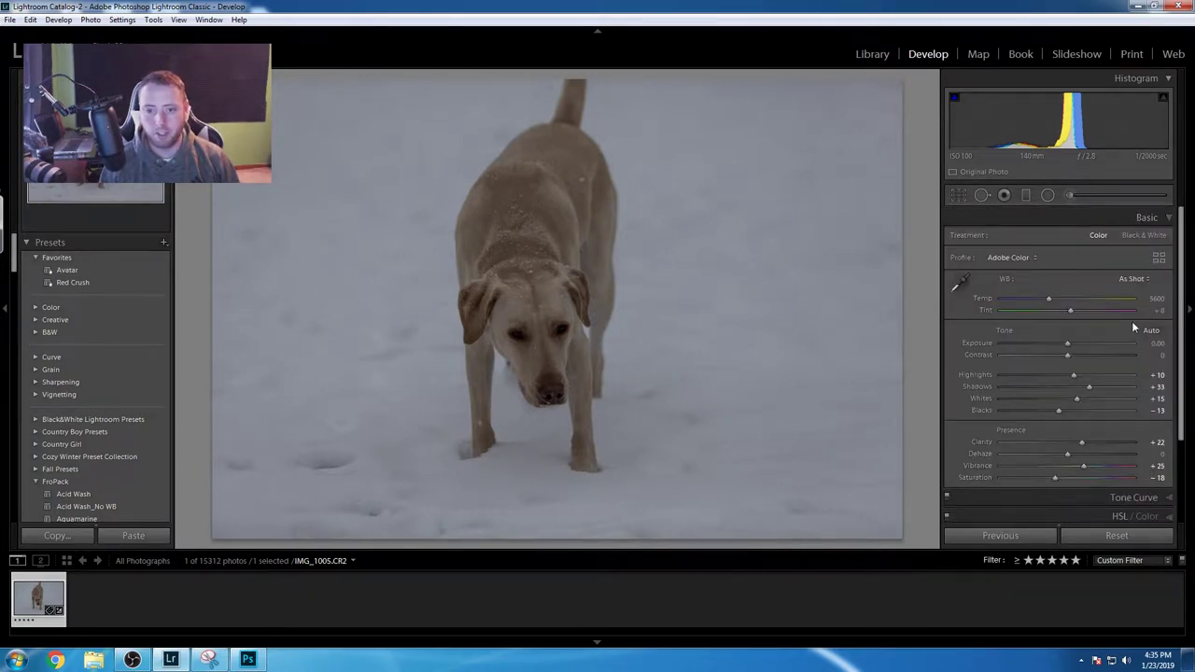
{"action": "left_click_drag", "start_coordinate": [1066, 343], "coordinate": [1072, 343]}
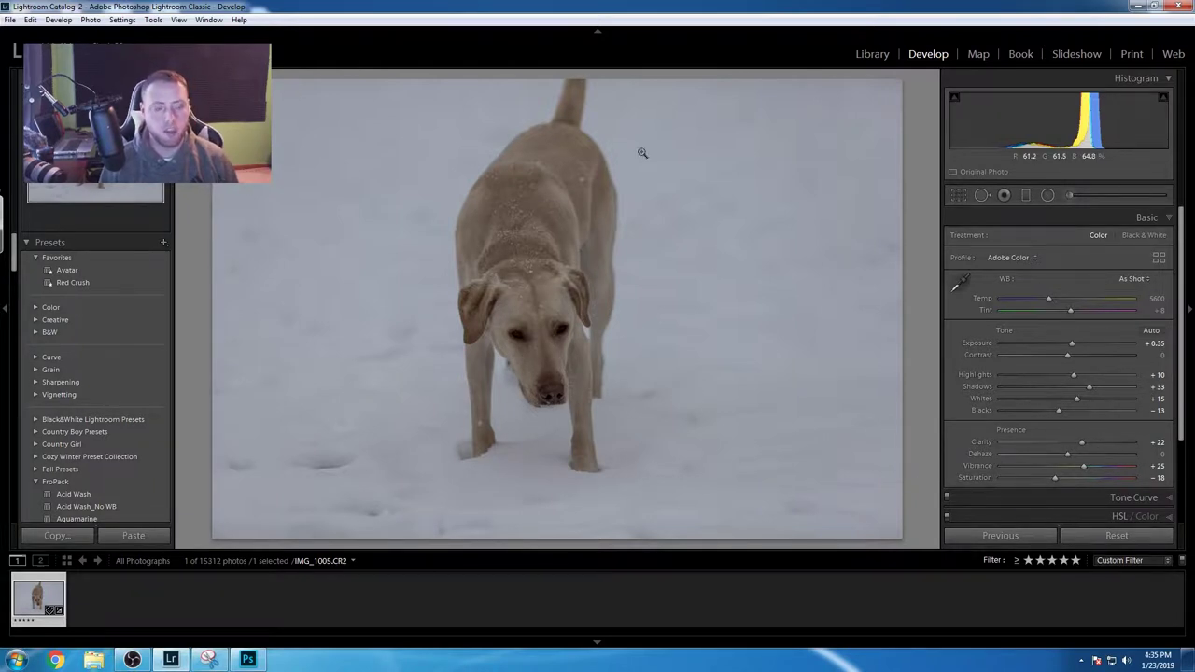
Step: Send the adjusted photo to Adobe Photoshop CC 2019 for editing
{"action": "right_click", "coordinate": [495, 246]}
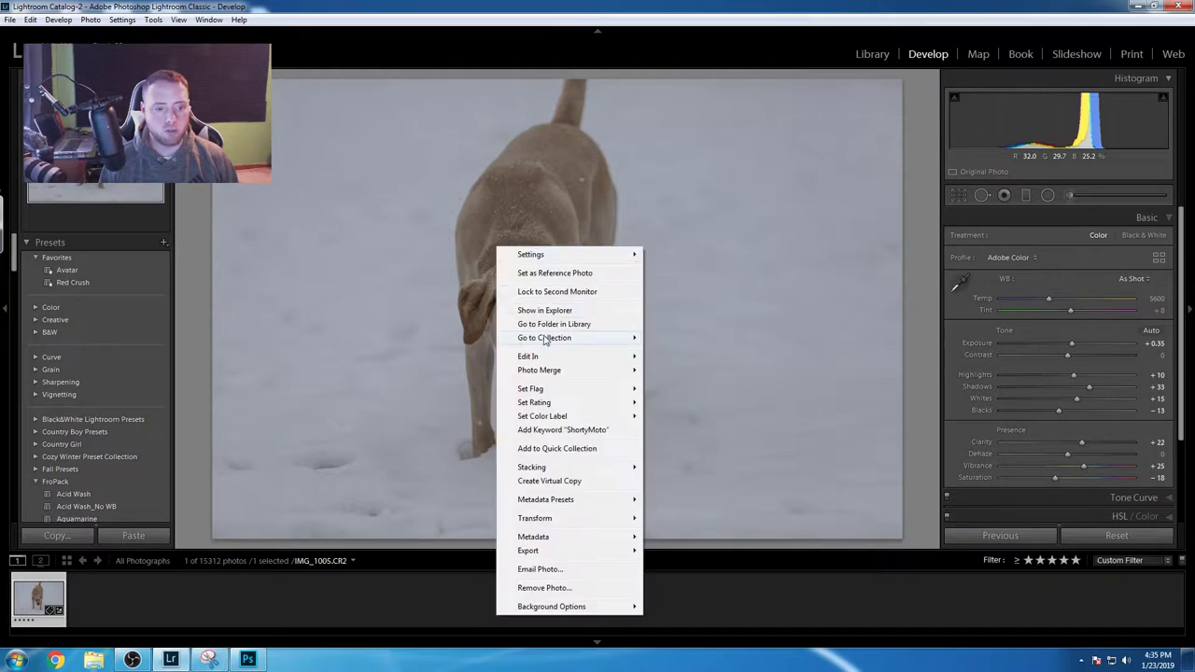
{"action": "mouse_move", "coordinate": [557, 356]}
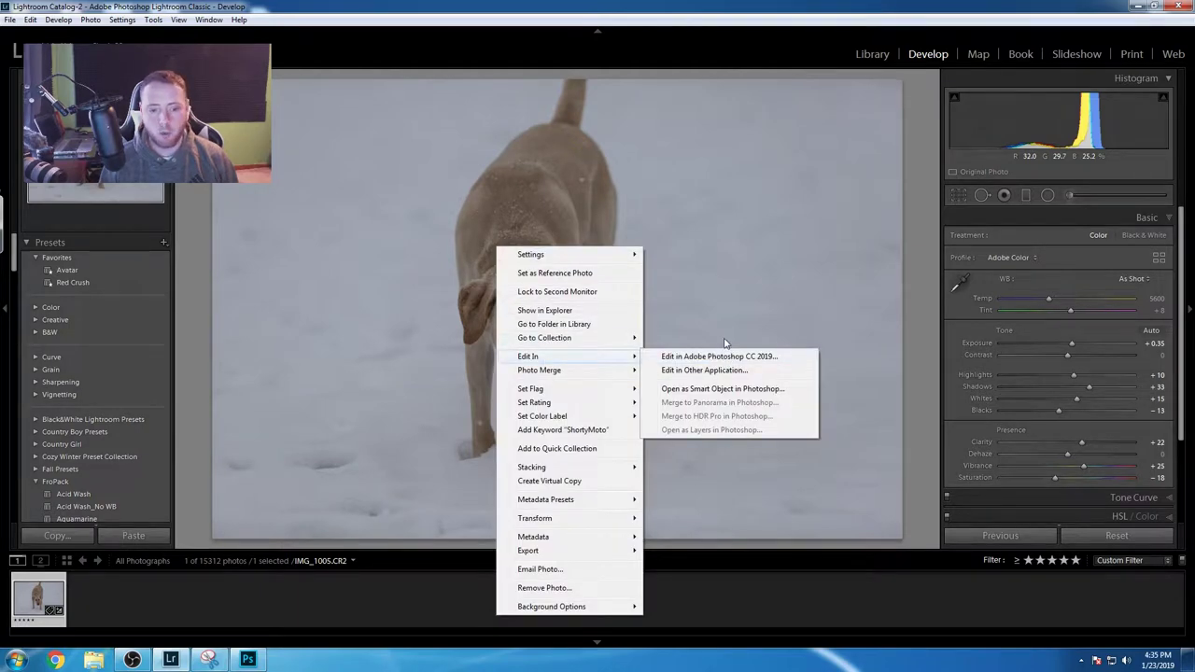
{"action": "left_click", "coordinate": [719, 356]}
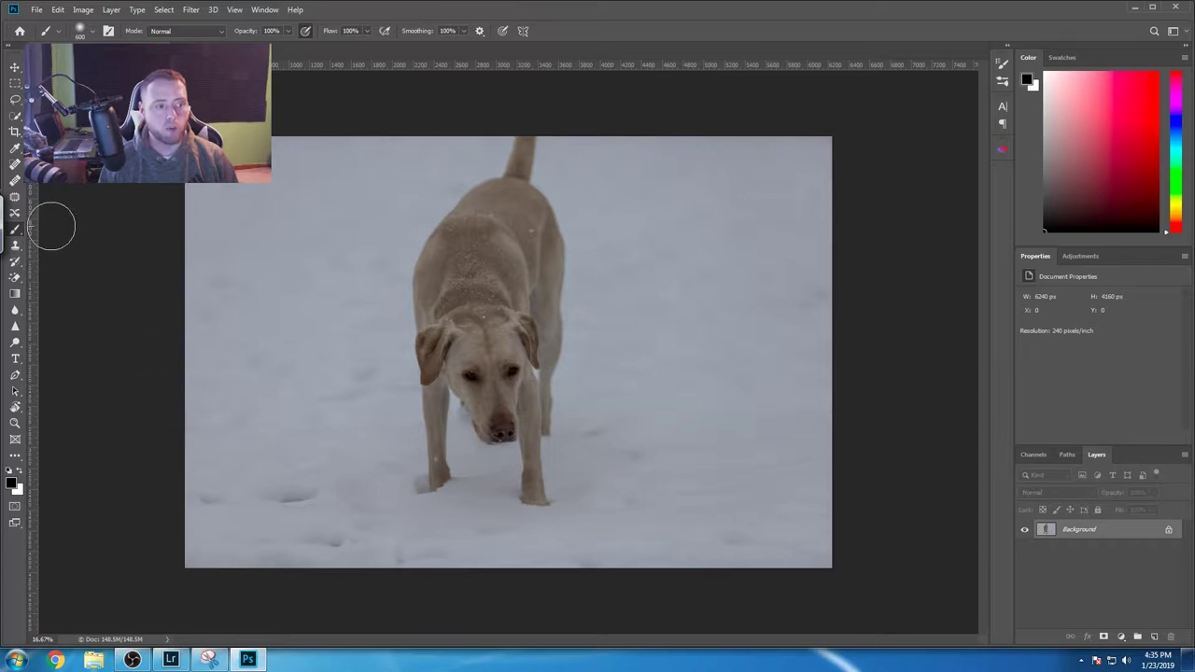
Step: Remove the large footprints in the lower-left snow using the Spot Healing Brush at size 900
{"action": "left_click", "coordinate": [12, 168]}
{"action": "key", "text": "bracketright"}
{"action": "key", "text": "bracketright"}
{"action": "key", "text": "bracketright"}
{"action": "key", "text": "bracketright"}
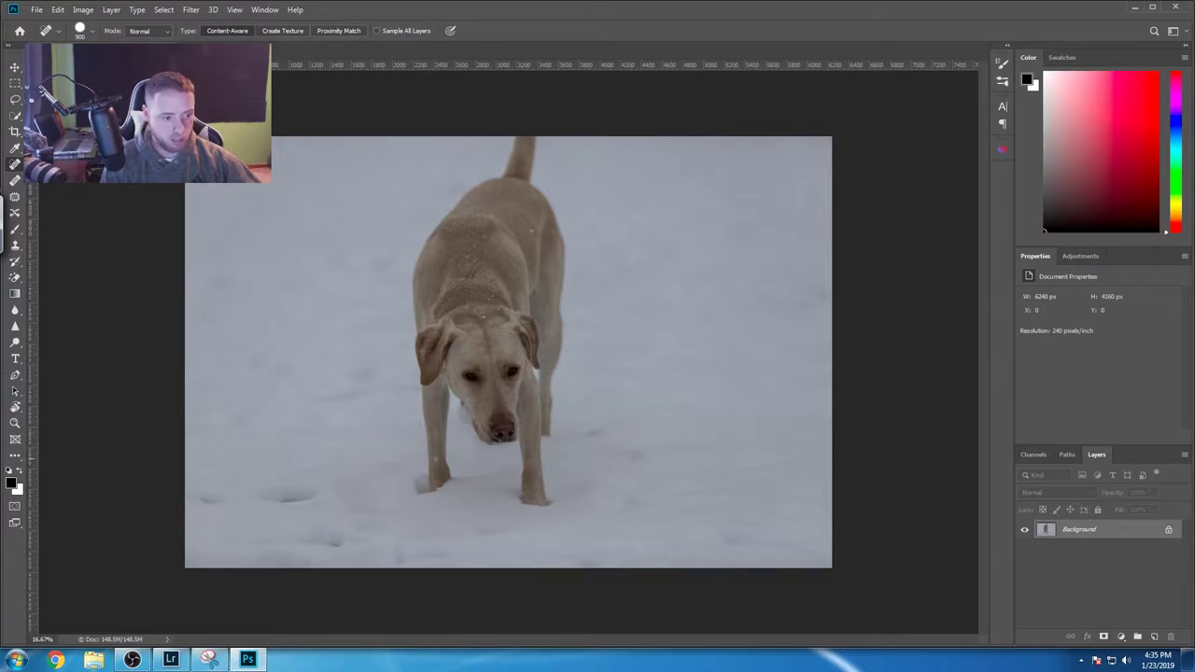
{"action": "mouse_move", "coordinate": [302, 495]}
{"action": "left_mouse_down"}
{"action": "mouse_move", "coordinate": [287, 488]}
{"action": "mouse_move", "coordinate": [295, 509]}
{"action": "left_mouse_up"}
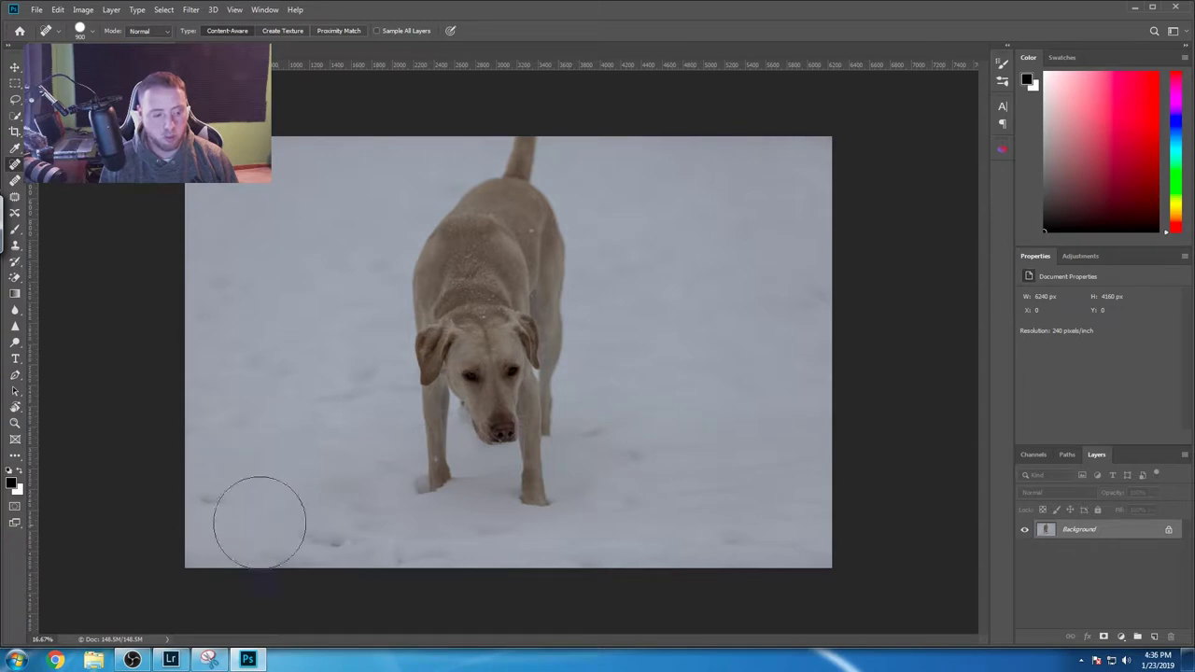
{"action": "left_click", "coordinate": [312, 530]}
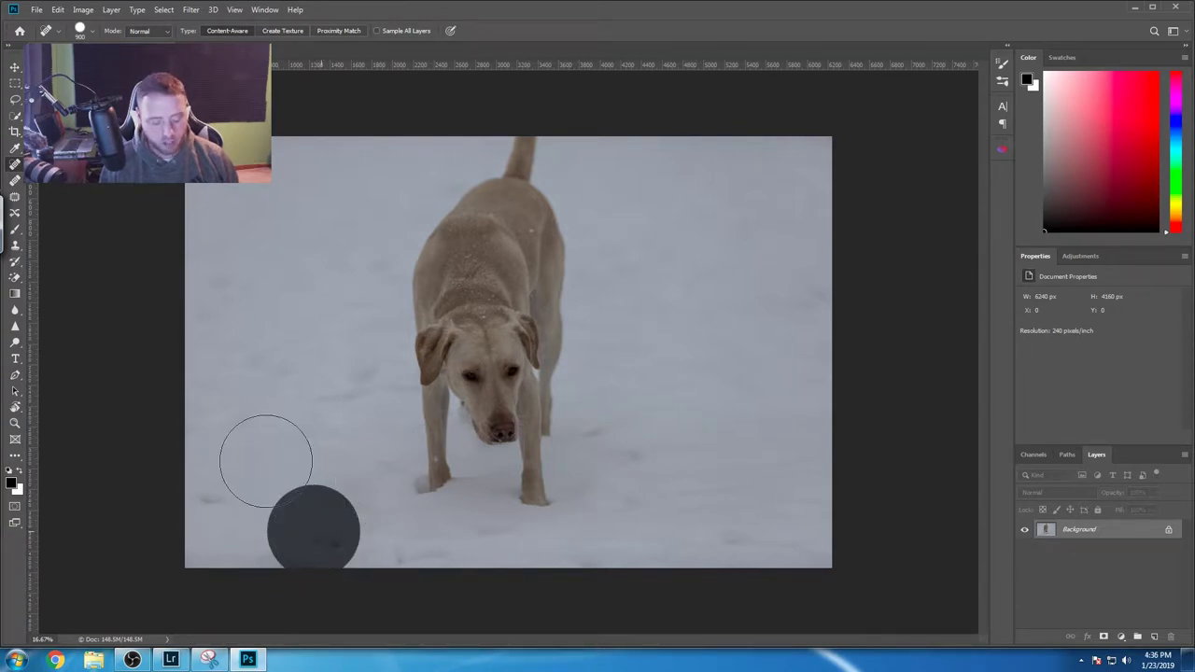
Step: Reduce the healing brush to size 500 and remove the small footprint near the photo's left edge
{"action": "key", "text": "bracketleft"}
{"action": "key", "text": "bracketleft"}
{"action": "key", "text": "bracketleft"}
{"action": "key", "text": "bracketleft"}
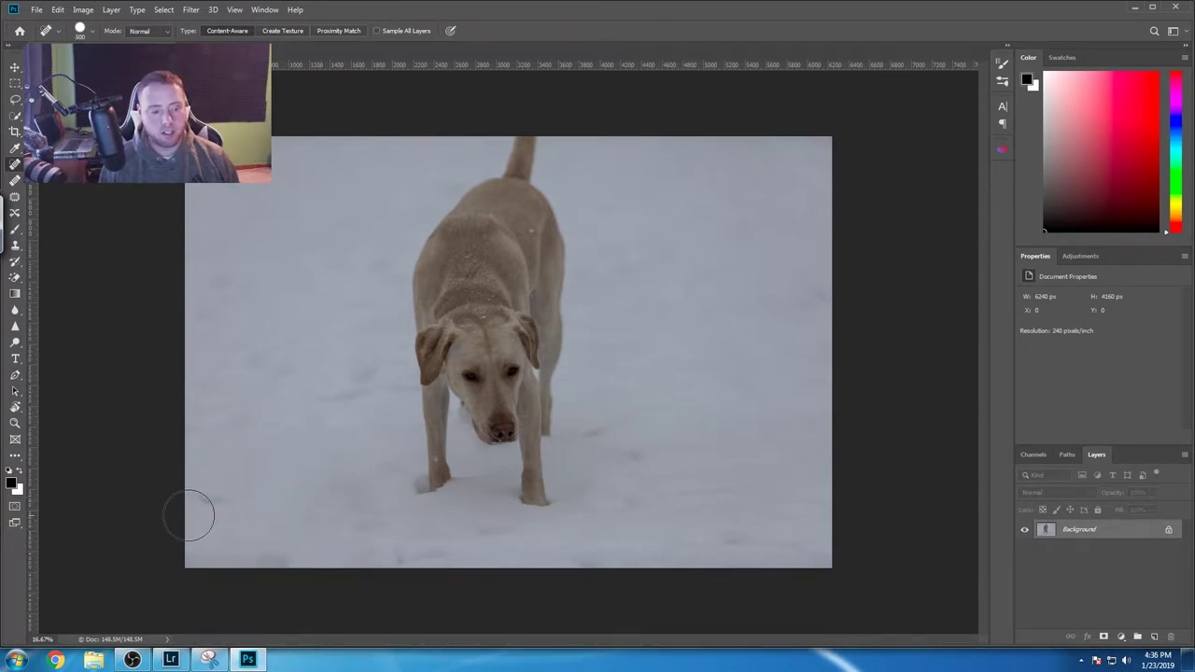
{"action": "left_click", "coordinate": [207, 496]}
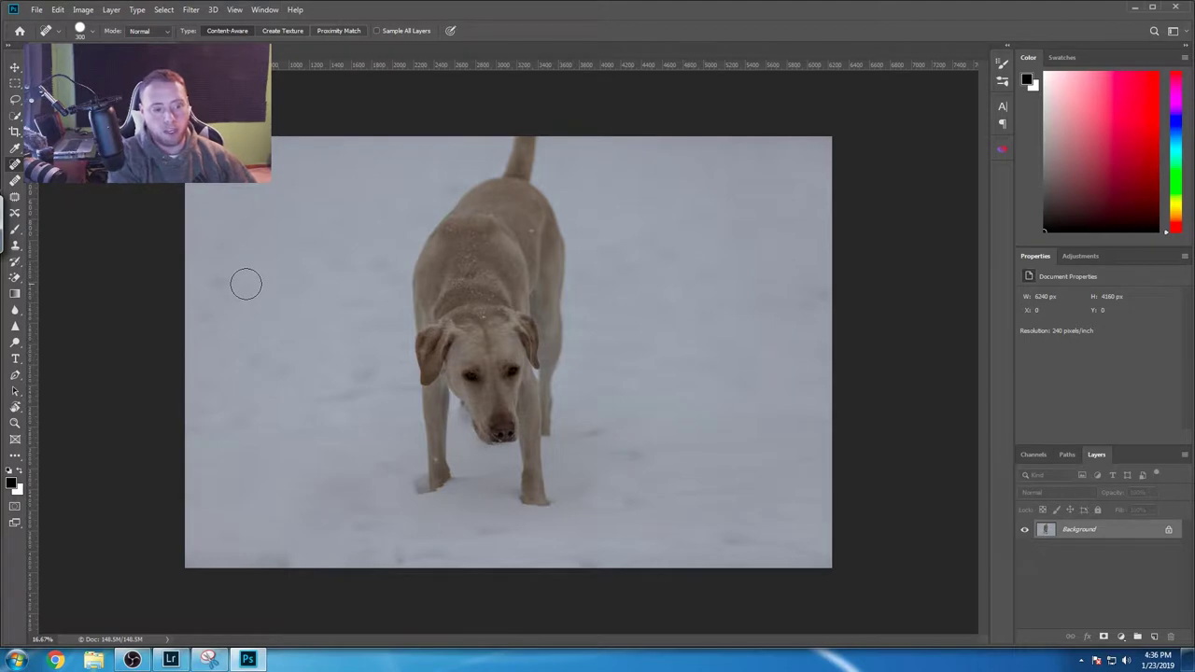
Step: Clean up the remaining marks and dents across the snow around the dog with the healing brush at size 300
{"action": "left_click_drag", "start_coordinate": [201, 280], "coordinate": [233, 282]}
{"action": "left_click_drag", "start_coordinate": [251, 553], "coordinate": [298, 571]}
{"action": "left_click", "coordinate": [481, 532]}
{"action": "left_click_drag", "start_coordinate": [575, 420], "coordinate": [599, 442]}
{"action": "left_click_drag", "start_coordinate": [723, 536], "coordinate": [784, 526]}
{"action": "left_click_drag", "start_coordinate": [797, 286], "coordinate": [816, 312]}
{"action": "left_click_drag", "start_coordinate": [614, 161], "coordinate": [655, 217]}
{"action": "left_click", "coordinate": [365, 562]}
{"action": "left_click_drag", "start_coordinate": [709, 545], "coordinate": [794, 526]}
{"action": "left_click", "coordinate": [726, 460]}
{"action": "left_click_drag", "start_coordinate": [317, 401], "coordinate": [409, 380]}
{"action": "left_click_drag", "start_coordinate": [718, 467], "coordinate": [822, 453]}
{"action": "left_click_drag", "start_coordinate": [672, 494], "coordinate": [737, 493]}
{"action": "left_click", "coordinate": [598, 502]}
{"action": "left_click_drag", "start_coordinate": [280, 149], "coordinate": [457, 150]}
{"action": "left_click_drag", "start_coordinate": [560, 150], "coordinate": [826, 148]}
{"action": "left_click_drag", "start_coordinate": [198, 546], "coordinate": [318, 541]}
{"action": "left_click_drag", "start_coordinate": [560, 556], "coordinate": [818, 519]}
{"action": "left_click_drag", "start_coordinate": [215, 401], "coordinate": [233, 476]}
{"action": "left_click_drag", "start_coordinate": [355, 261], "coordinate": [392, 271]}
{"action": "left_click_drag", "start_coordinate": [737, 527], "coordinate": [812, 551]}
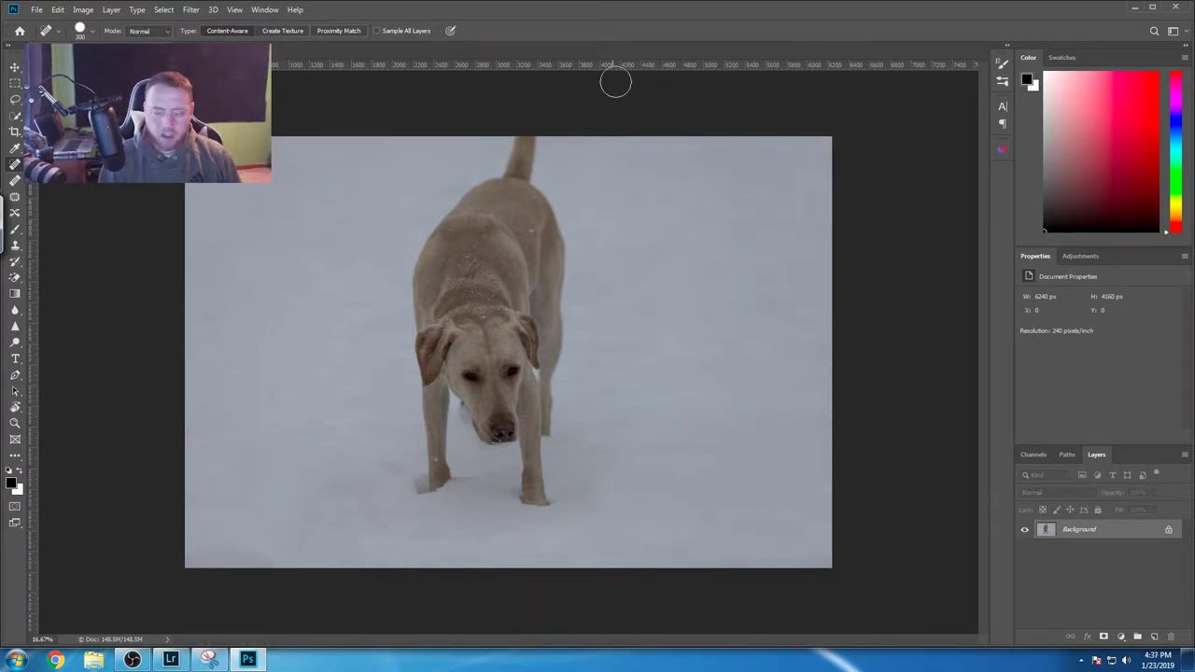
{"action": "left_click", "coordinate": [364, 304]}
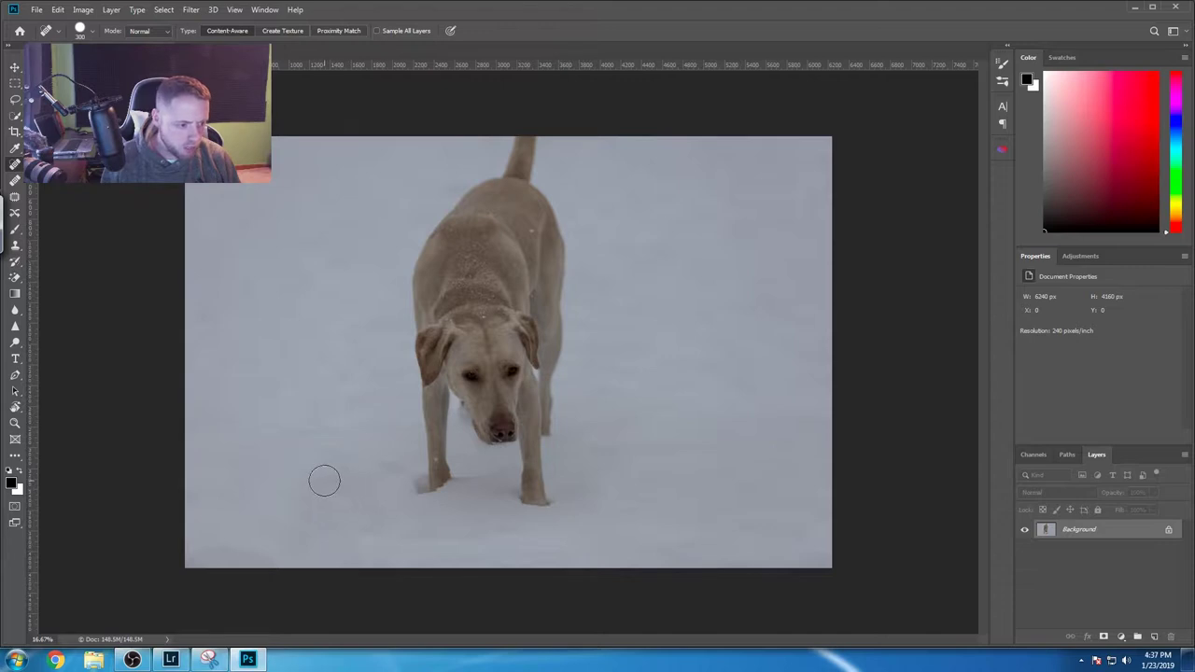
{"action": "left_click_drag", "start_coordinate": [329, 478], "coordinate": [272, 479]}
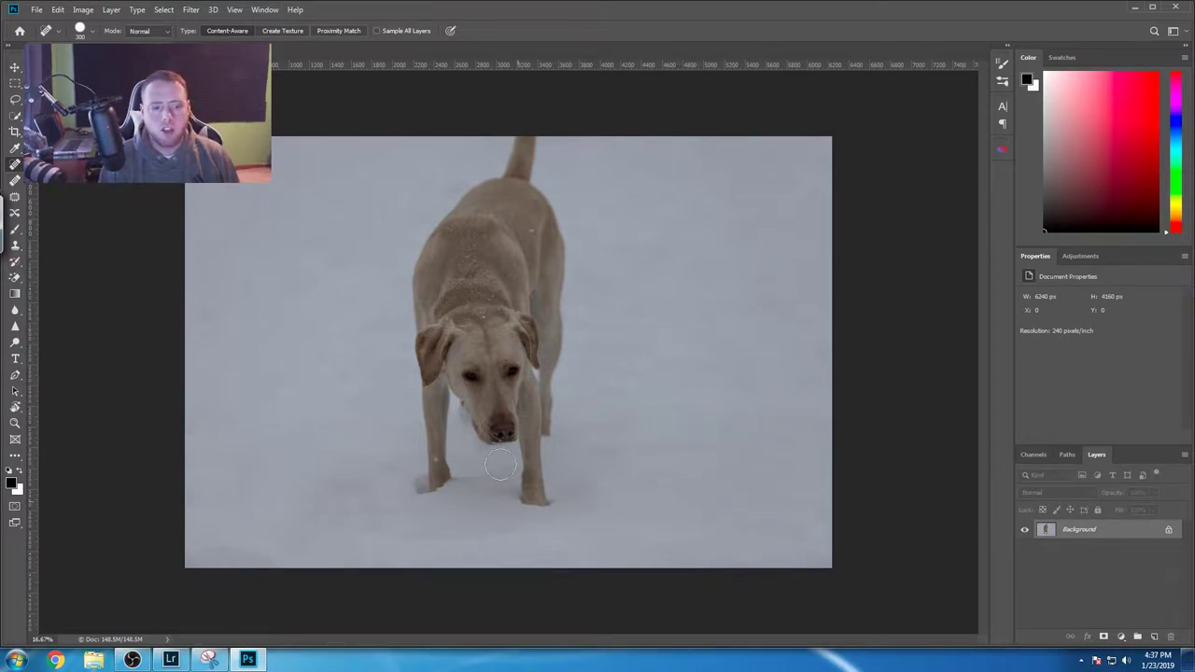
Step: Reduce the healing brush to size 45 and heal the snow specks just above the dog's eye on the image's left
{"action": "scroll", "coordinate": [493, 386], "scroll_direction": "up", "scroll_amount": 5}
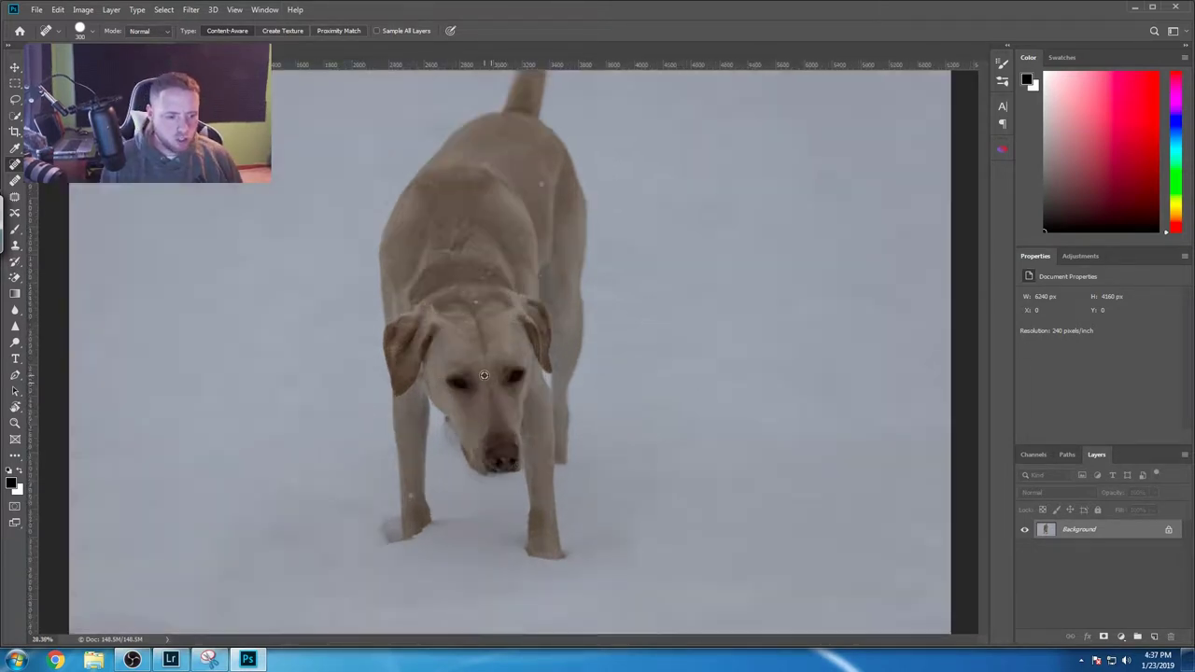
{"action": "scroll", "coordinate": [476, 374], "scroll_direction": "down", "scroll_amount": 1}
{"action": "key", "text": "bracketleft"}
{"action": "key", "text": "bracketleft"}
{"action": "key", "text": "bracketleft"}
{"action": "key", "text": "bracketleft"}
{"action": "key", "text": "bracketleft"}
{"action": "key", "text": "bracketleft"}
{"action": "key", "text": "bracketleft"}
{"action": "key", "text": "bracketleft"}
{"action": "key", "text": "bracketleft"}
{"action": "key", "text": "bracketleft"}
{"action": "key", "text": "bracketleft"}
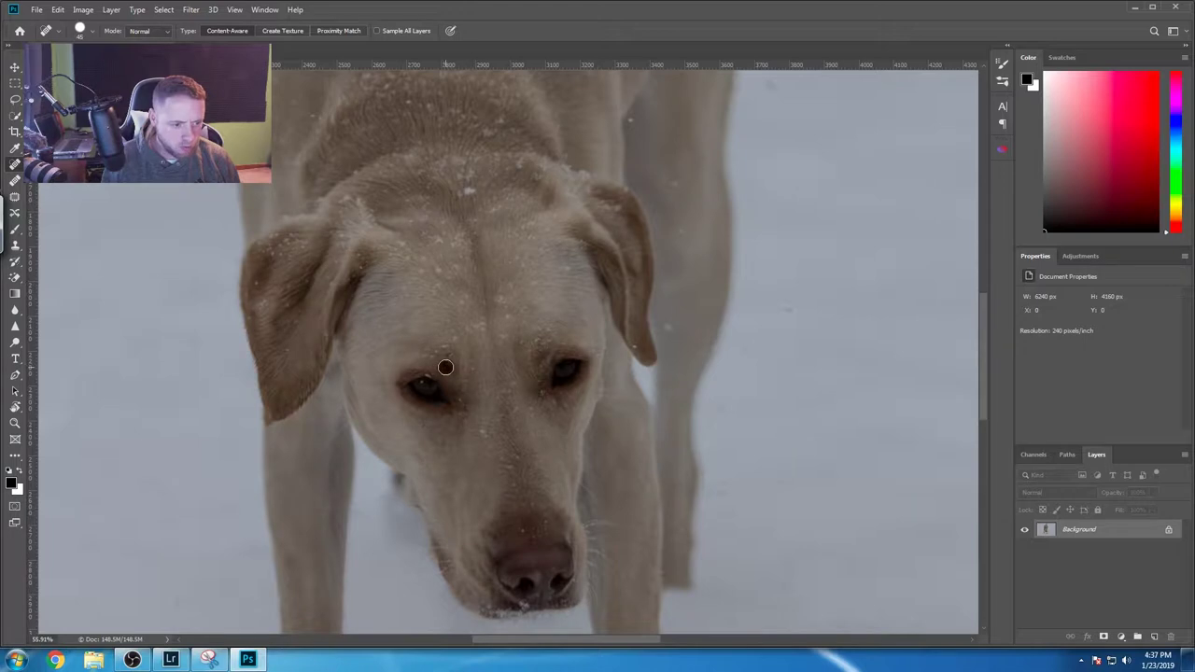
{"action": "left_click", "coordinate": [446, 352]}
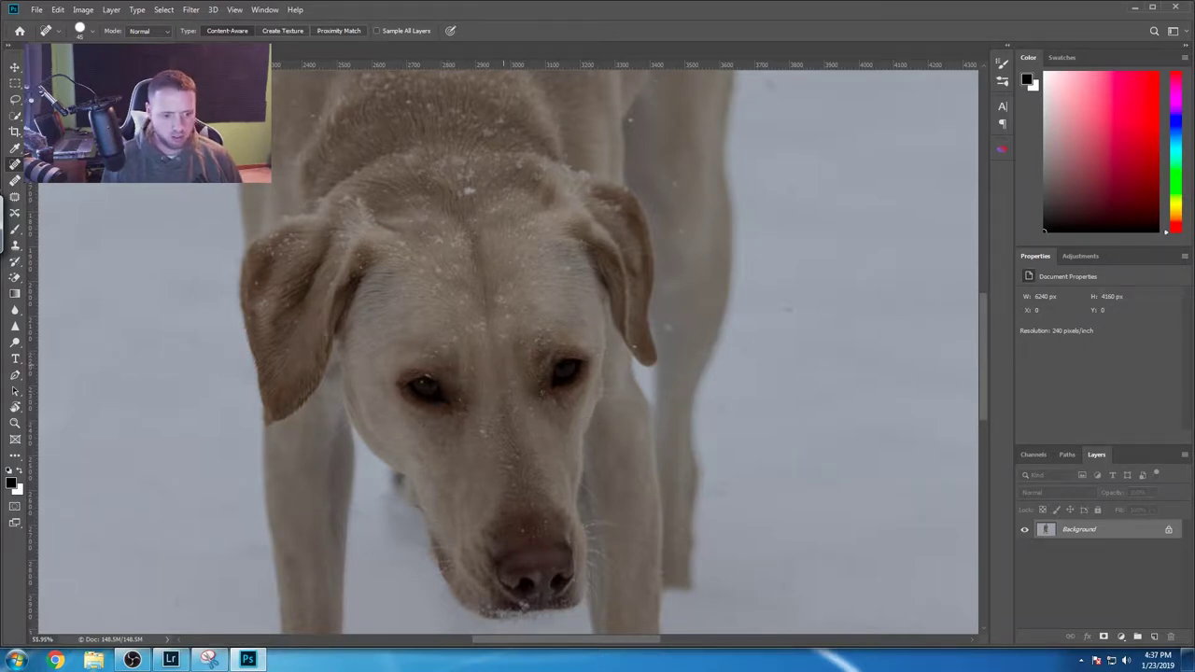
Step: Duplicate the retouched Background layer
{"action": "scroll", "coordinate": [500, 368], "scroll_direction": "down", "scroll_amount": 5}
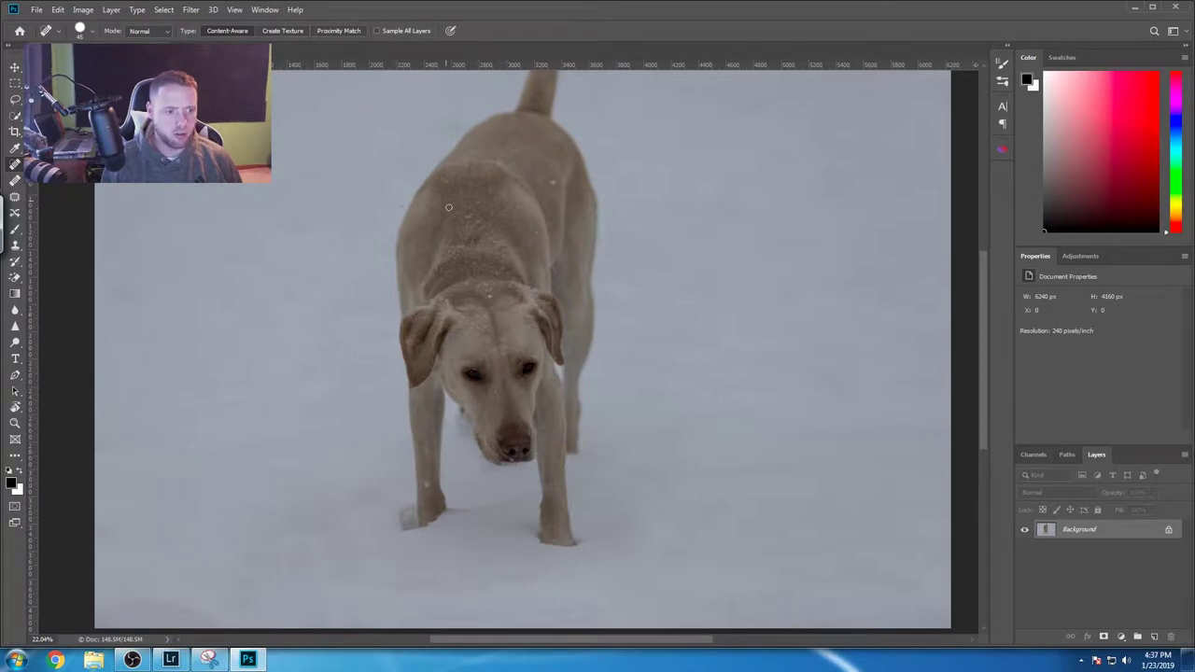
{"action": "scroll", "coordinate": [451, 242], "scroll_direction": "up", "scroll_amount": 2}
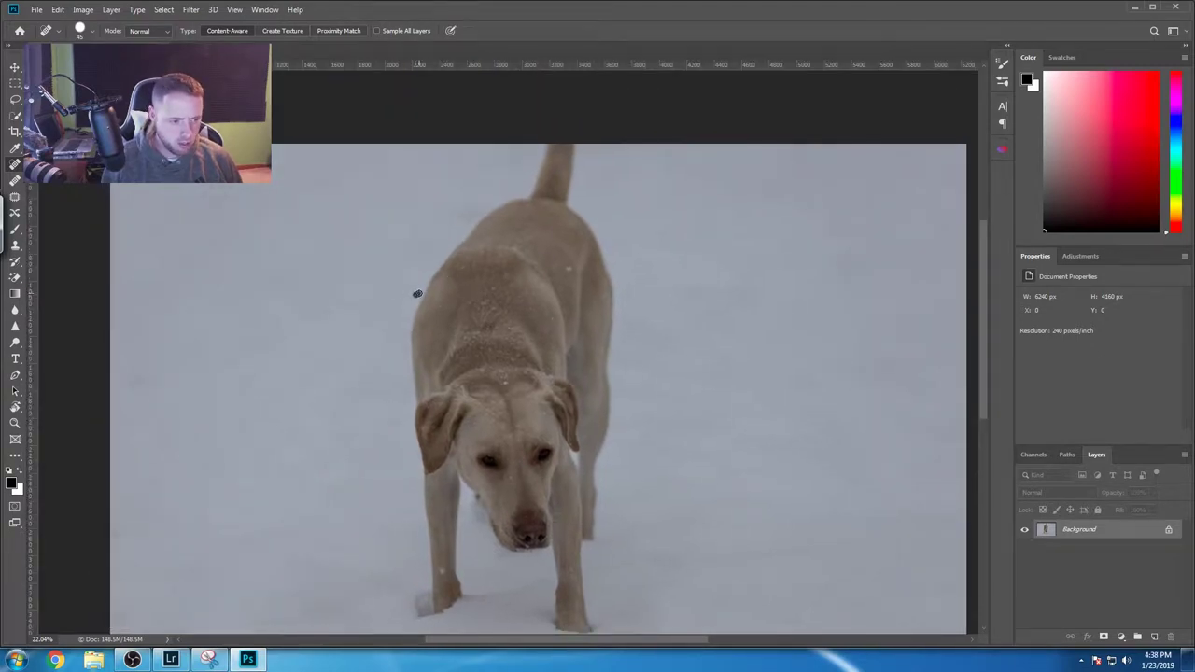
{"action": "scroll", "coordinate": [413, 304], "scroll_direction": "down", "scroll_amount": 1}
{"action": "scroll", "coordinate": [411, 292], "scroll_direction": "down", "scroll_amount": 2}
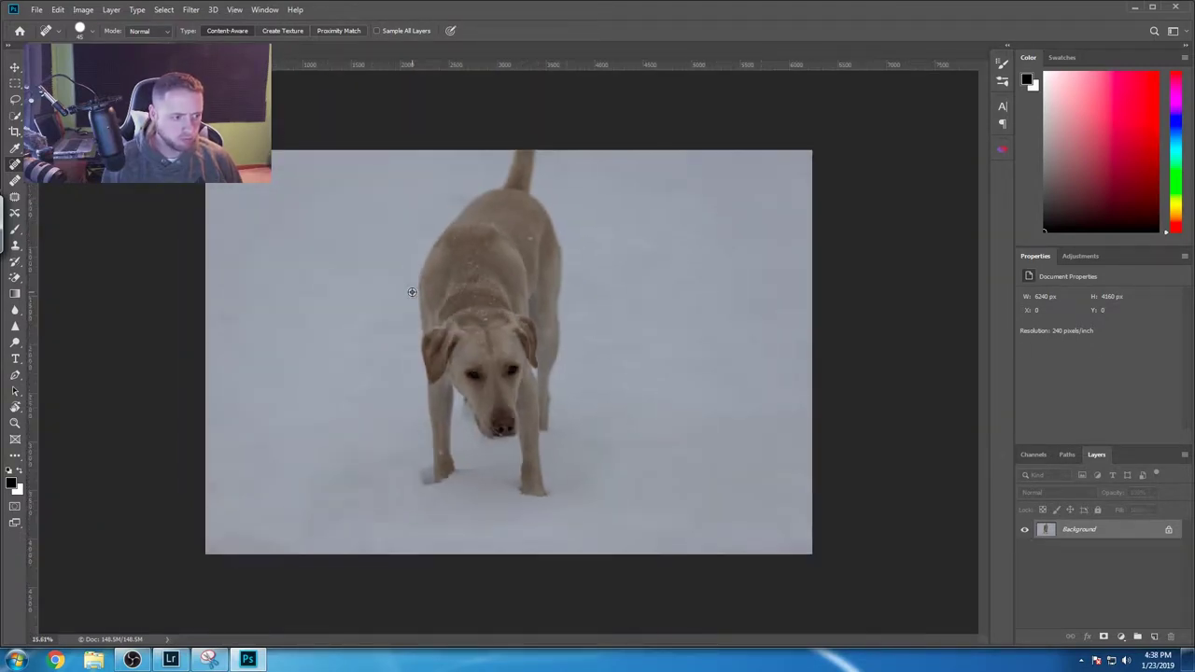
{"action": "scroll", "coordinate": [411, 292], "scroll_direction": "up", "scroll_amount": 2}
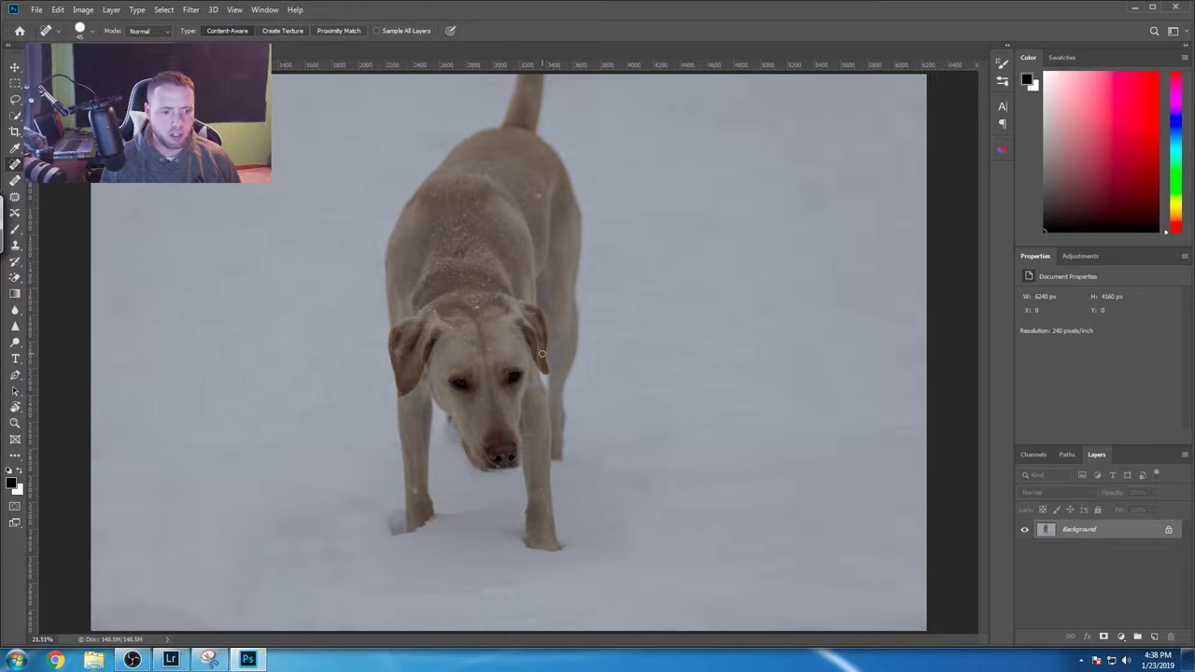
{"action": "key", "text": "ctrl+j"}
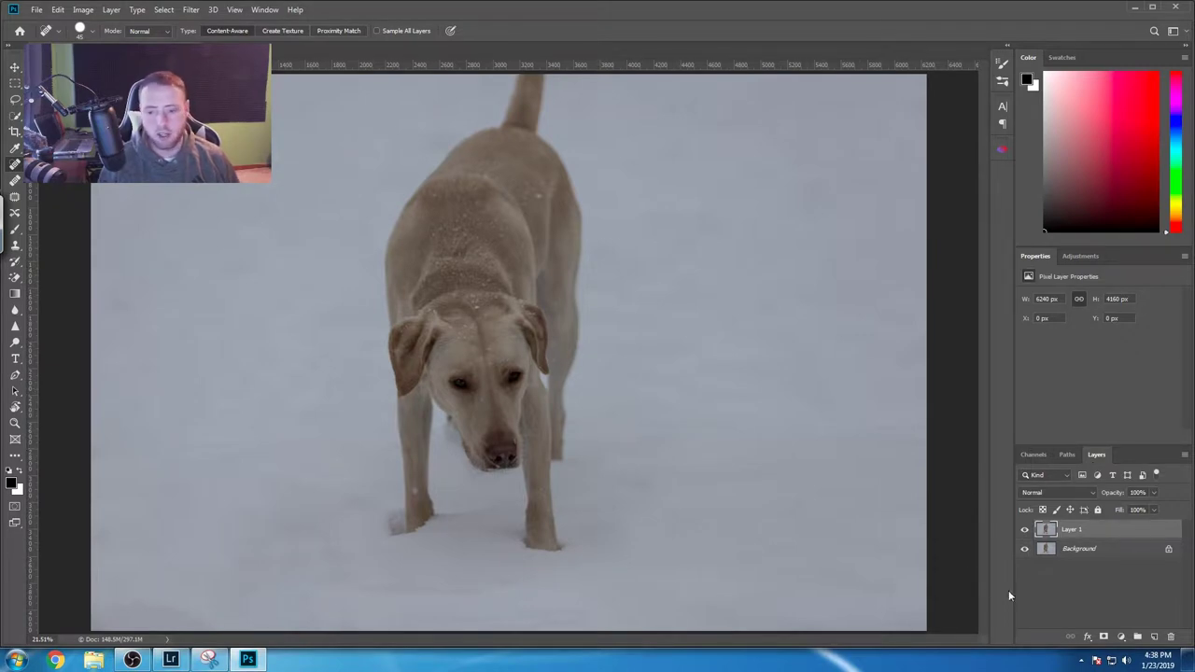
Step: Add a Brightness/Contrast adjustment layer clipped to Layer 1, with brightness 101 and contrast 67
{"action": "left_click", "coordinate": [1120, 636]}
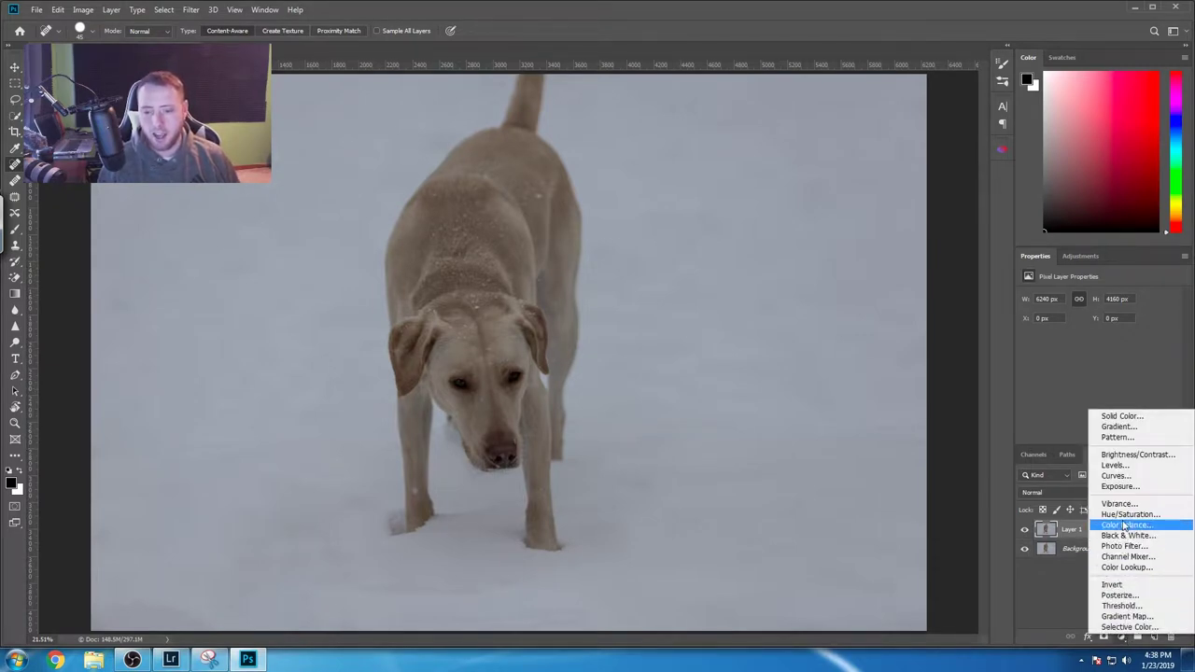
{"action": "left_click", "coordinate": [1138, 455]}
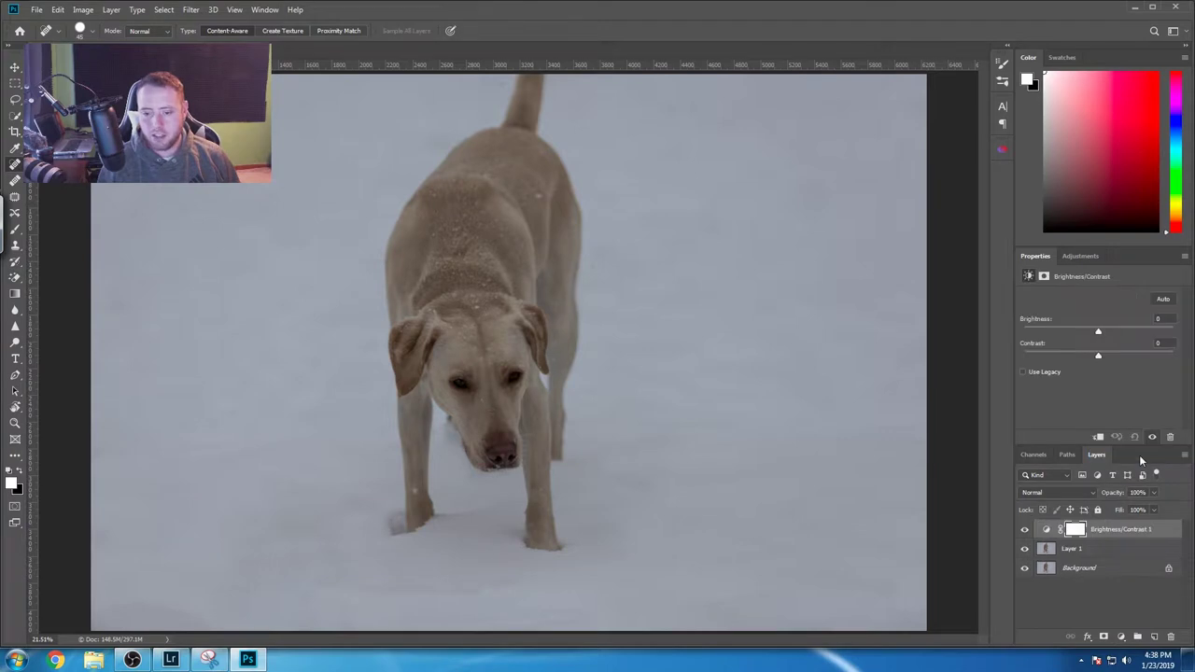
{"action": "left_click", "coordinate": [1097, 436]}
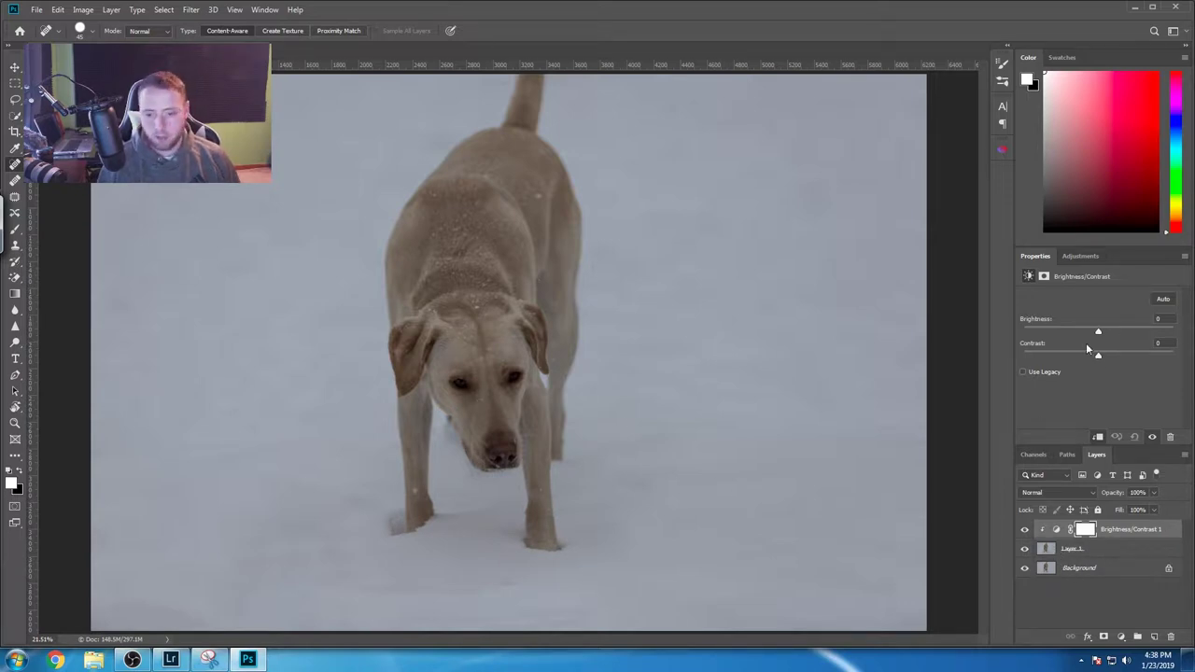
{"action": "left_click_drag", "start_coordinate": [1096, 334], "coordinate": [1149, 360]}
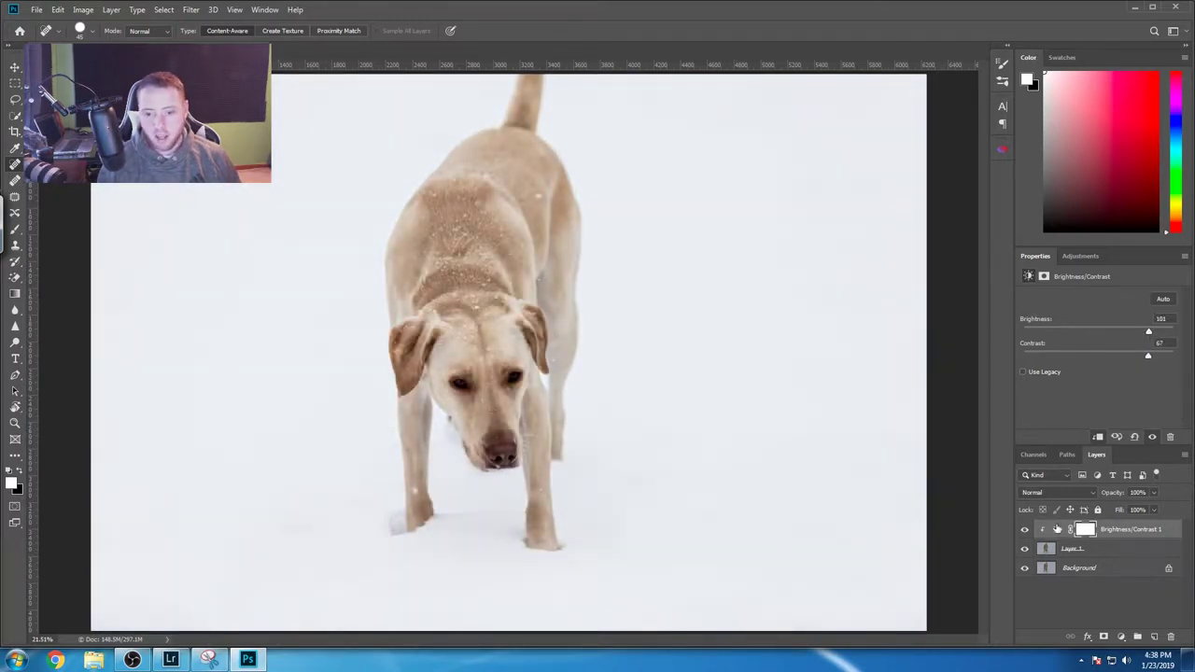
Step: Invert the Brightness/Contrast layer's mask to black
{"action": "key", "text": "ctrl+m"}
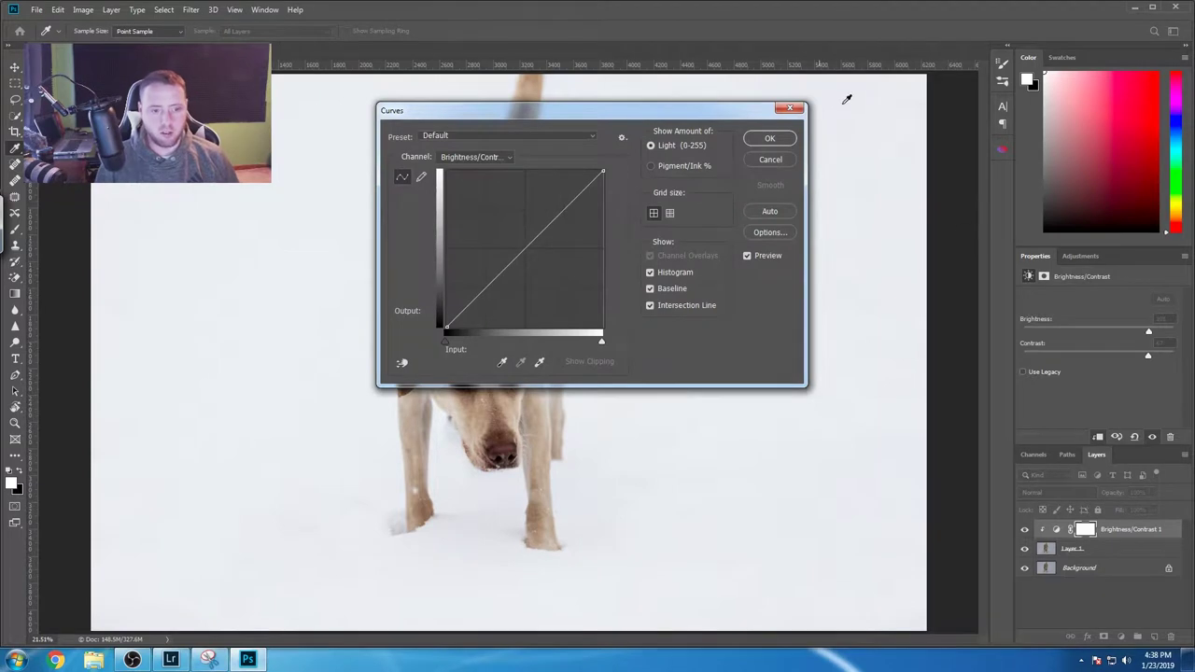
{"action": "left_click", "coordinate": [770, 161]}
{"action": "key", "text": "ctrl+i"}
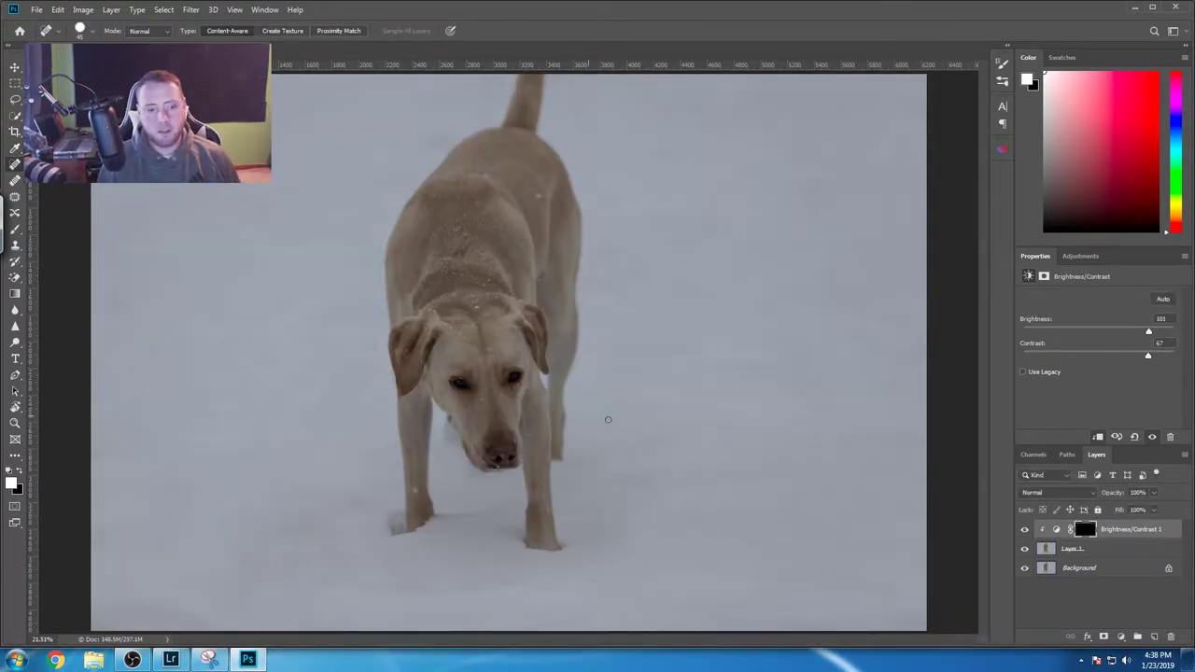
Step: Paint white on the Brightness/Contrast mask over both of the dog's eyes with a size 50 brush
{"action": "scroll", "coordinate": [498, 413], "scroll_direction": "up", "scroll_amount": 5}
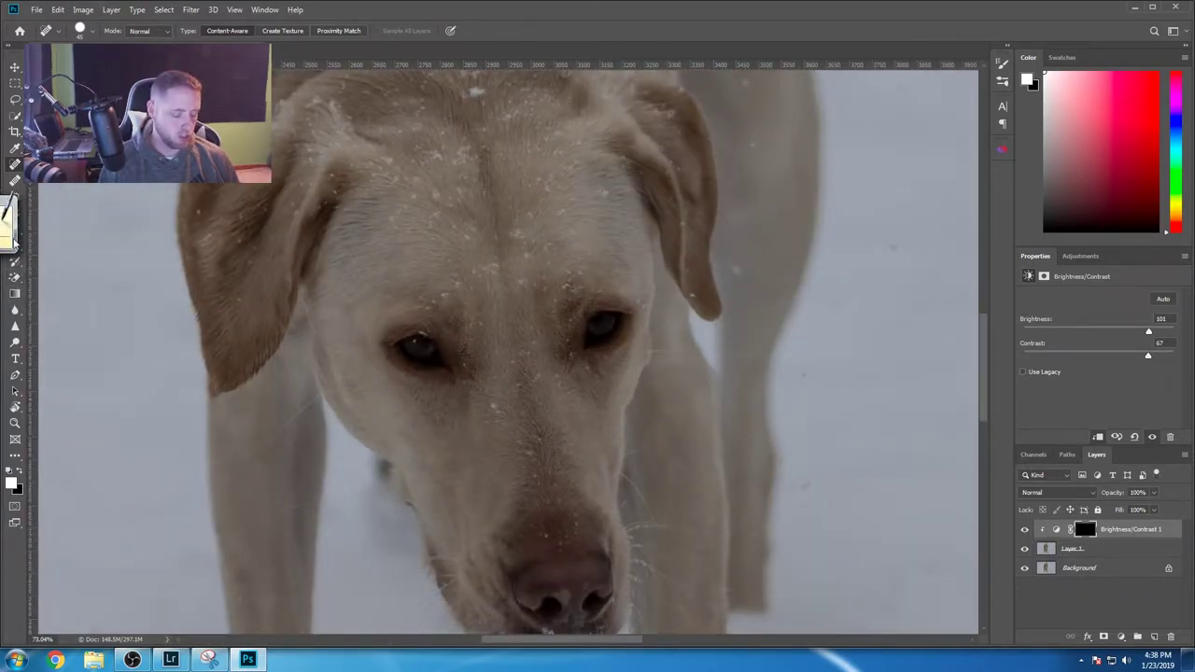
{"action": "left_click", "coordinate": [14, 268]}
{"action": "key", "text": "bracketleft"}
{"action": "key", "text": "bracketleft"}
{"action": "key", "text": "bracketleft"}
{"action": "key", "text": "bracketleft"}
{"action": "key", "text": "bracketleft"}
{"action": "key", "text": "bracketleft"}
{"action": "key", "text": "bracketleft"}
{"action": "key", "text": "bracketleft"}
{"action": "key", "text": "bracketleft"}
{"action": "key", "text": "bracketleft"}
{"action": "key", "text": "bracketleft"}
{"action": "key", "text": "bracketleft"}
{"action": "key", "text": "bracketleft"}
{"action": "key", "text": "bracketleft"}
{"action": "mouse_move", "coordinate": [423, 352]}
{"action": "left_mouse_down"}
{"action": "mouse_move", "coordinate": [408, 342]}
{"action": "mouse_move", "coordinate": [411, 360]}
{"action": "mouse_move", "coordinate": [448, 352]}
{"action": "mouse_move", "coordinate": [415, 343]}
{"action": "left_mouse_up"}
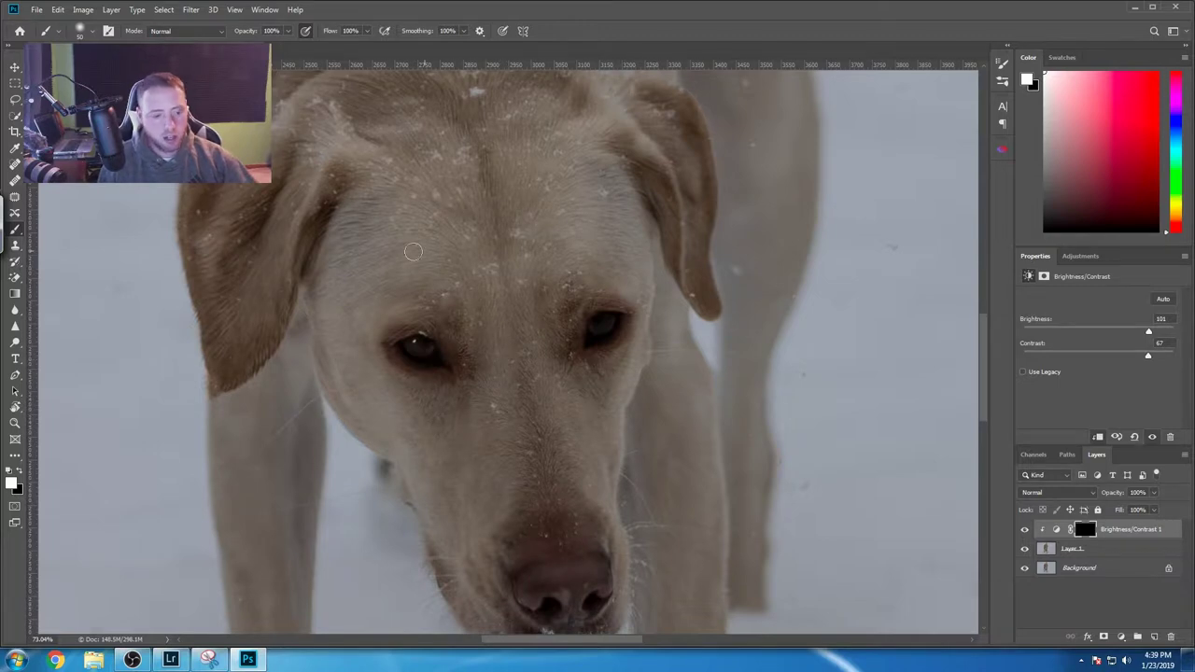
{"action": "left_click", "coordinate": [437, 348]}
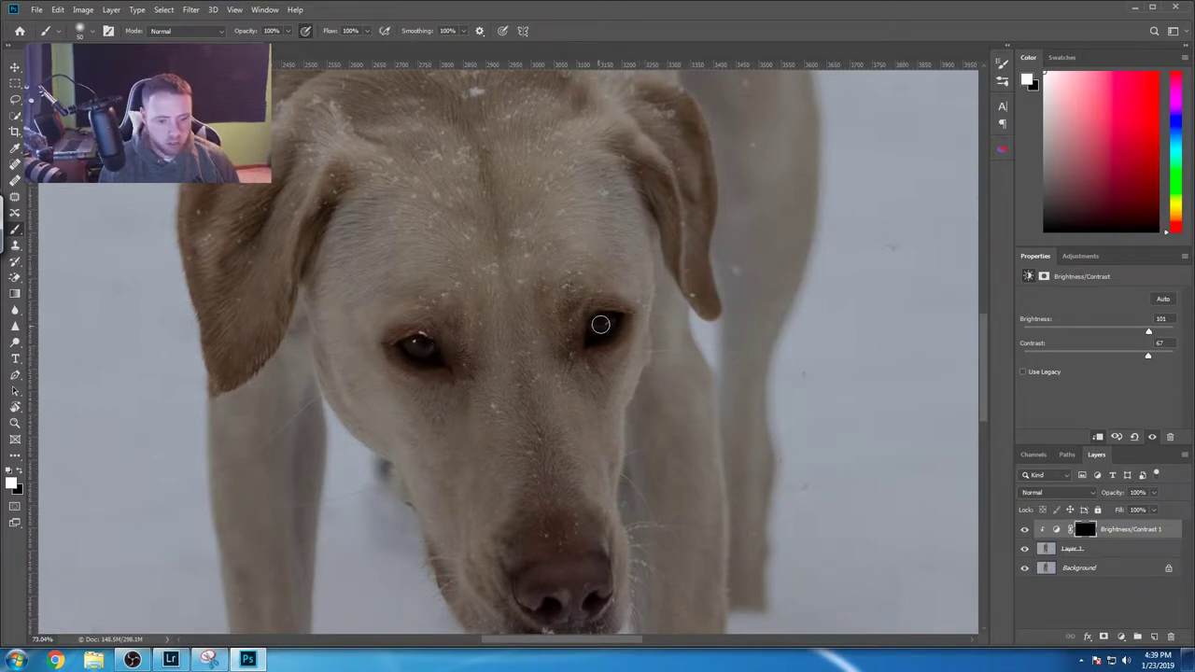
{"action": "mouse_move", "coordinate": [766, 241]}
{"action": "left_mouse_down"}
{"action": "mouse_move", "coordinate": [715, 392]}
{"action": "mouse_move", "coordinate": [792, 345]}
{"action": "left_mouse_up"}
{"action": "key", "text": "ctrl+z"}
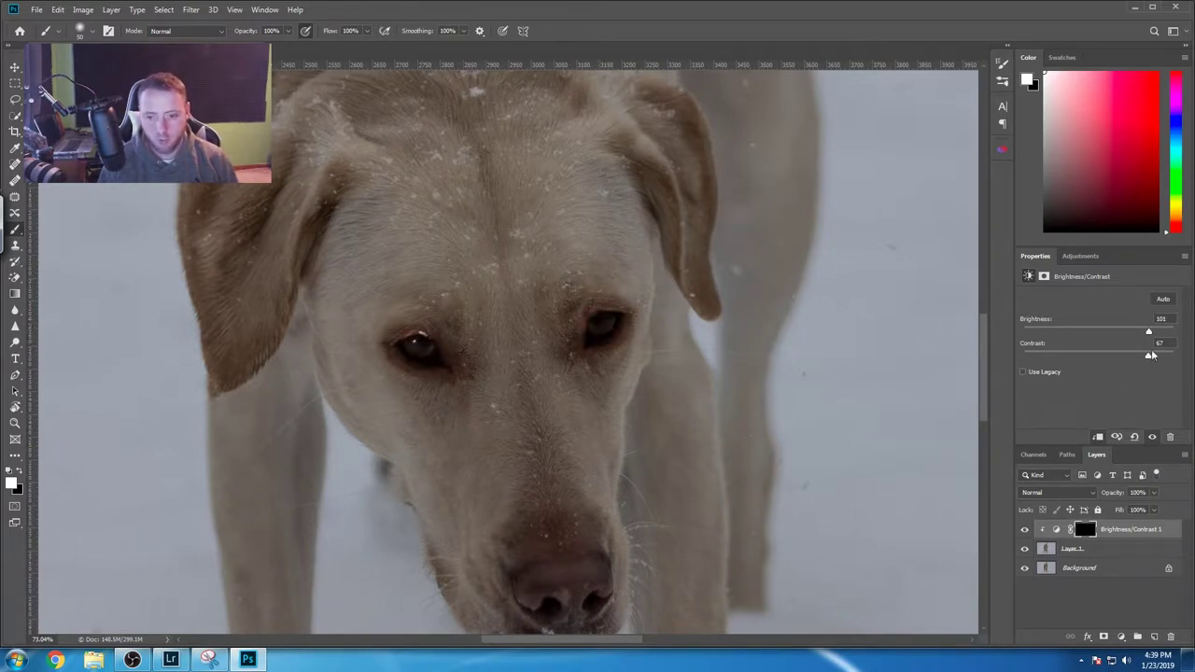
Step: Set the eye adjustment's brightness to 143 and paint black on the mask over the bright spill around the eyes
{"action": "left_click_drag", "start_coordinate": [1149, 332], "coordinate": [1170, 340]}
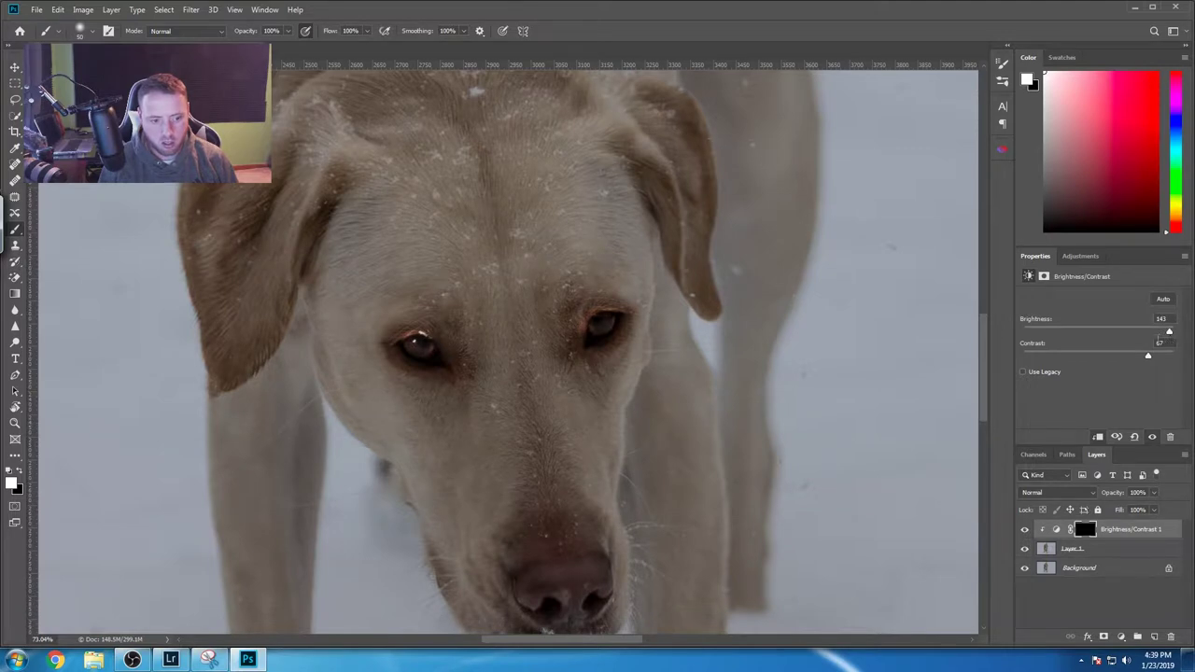
{"action": "key", "text": "x"}
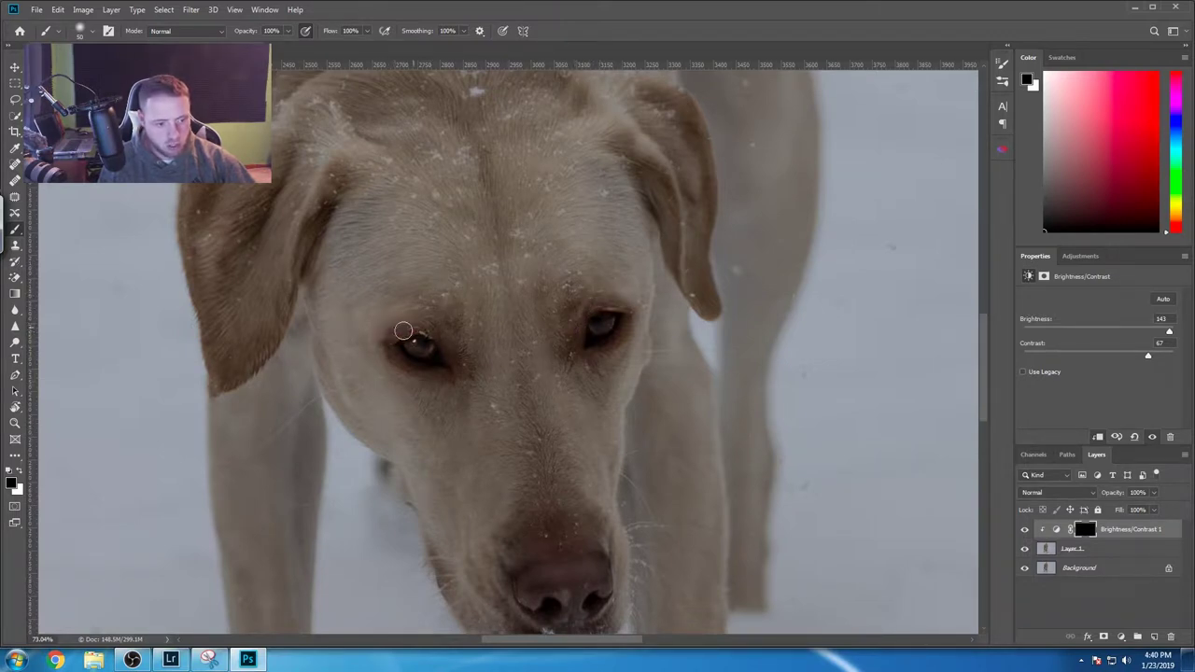
{"action": "key", "text": "x"}
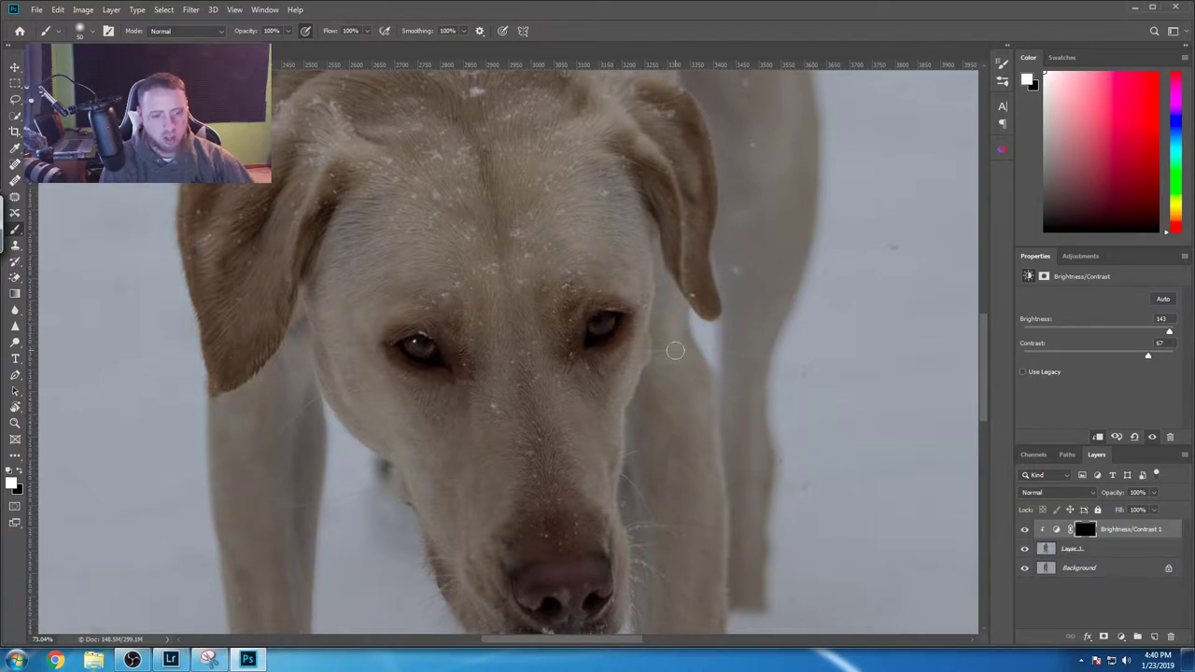
Step: Set the brush to 16% opacity and 12% flow and softly paint white over the dog's eyes on the mask
{"action": "left_click_drag", "start_coordinate": [246, 35], "coordinate": [216, 35]}
{"action": "type", "text": "16"}
{"action": "left_click_drag", "start_coordinate": [334, 32], "coordinate": [277, 43]}
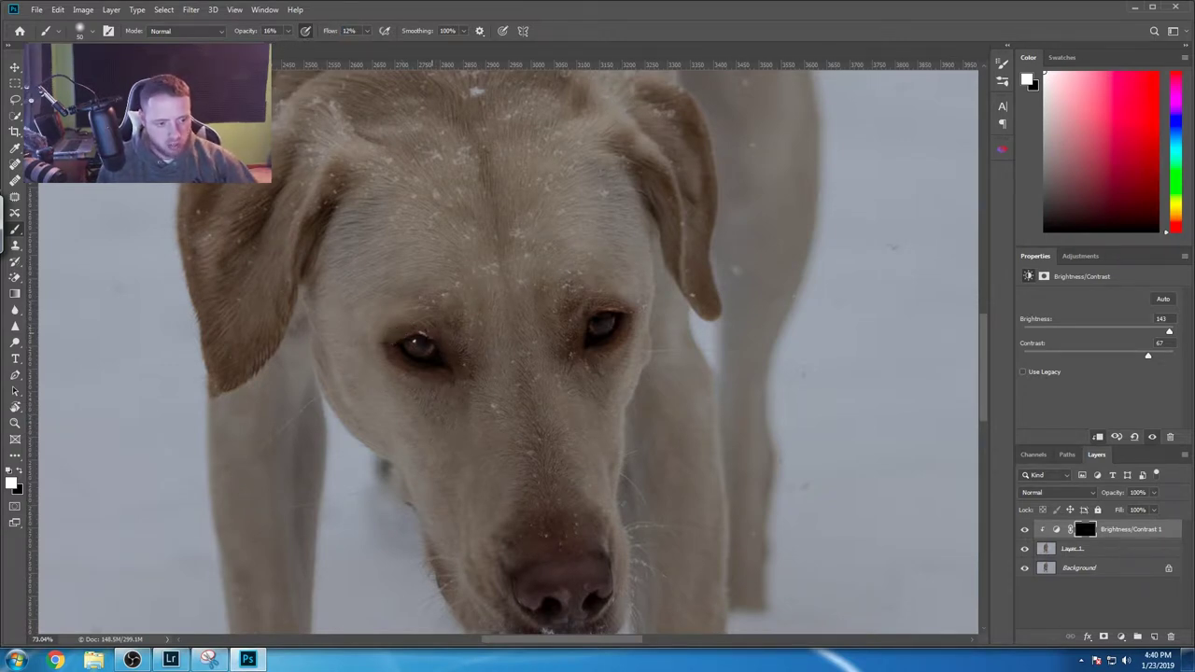
{"action": "mouse_move", "coordinate": [447, 367]}
{"action": "left_mouse_down"}
{"action": "mouse_move", "coordinate": [389, 347]}
{"action": "mouse_move", "coordinate": [444, 367]}
{"action": "mouse_move", "coordinate": [417, 367]}
{"action": "mouse_move", "coordinate": [396, 348]}
{"action": "mouse_move", "coordinate": [427, 342]}
{"action": "left_mouse_up"}
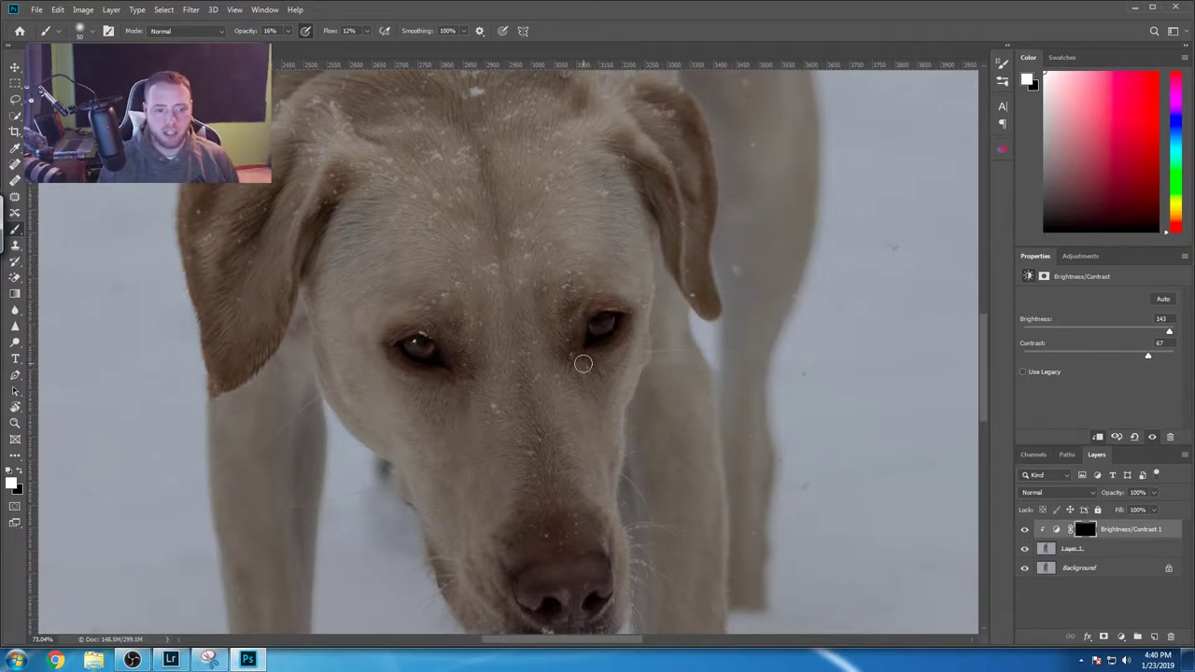
Step: Set the eye adjustment's contrast to 10 and compare the whole photo with that layer hidden and shown
{"action": "key", "text": "ctrl+0"}
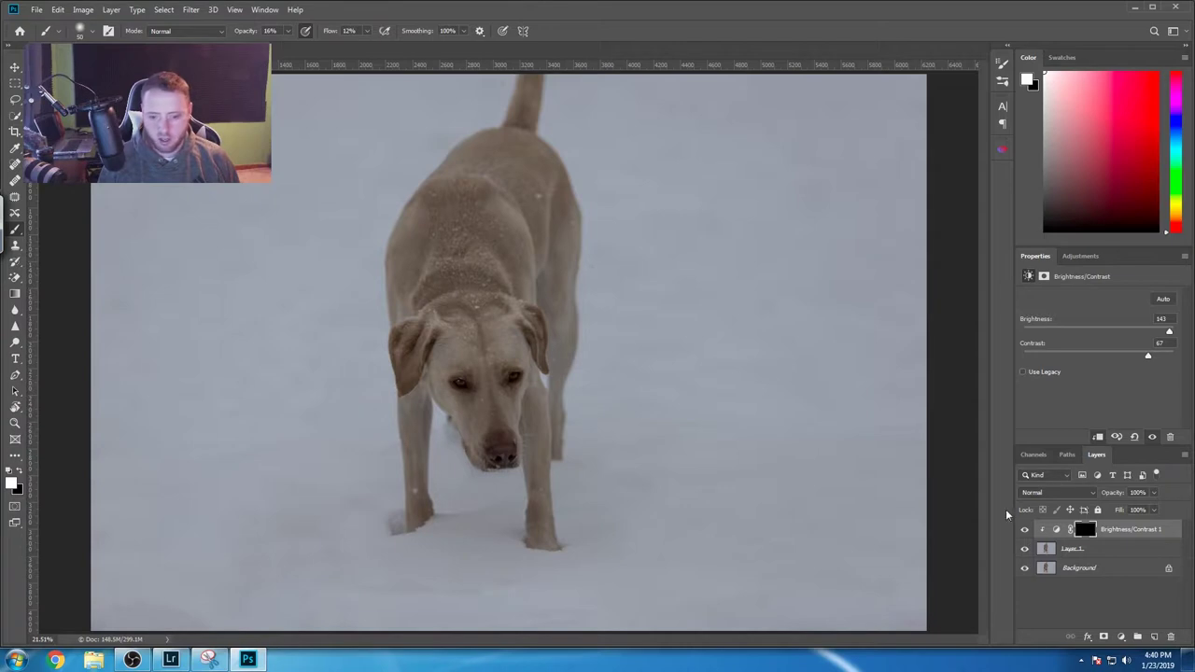
{"action": "left_click", "coordinate": [1025, 530]}
{"action": "left_click", "coordinate": [1025, 530]}
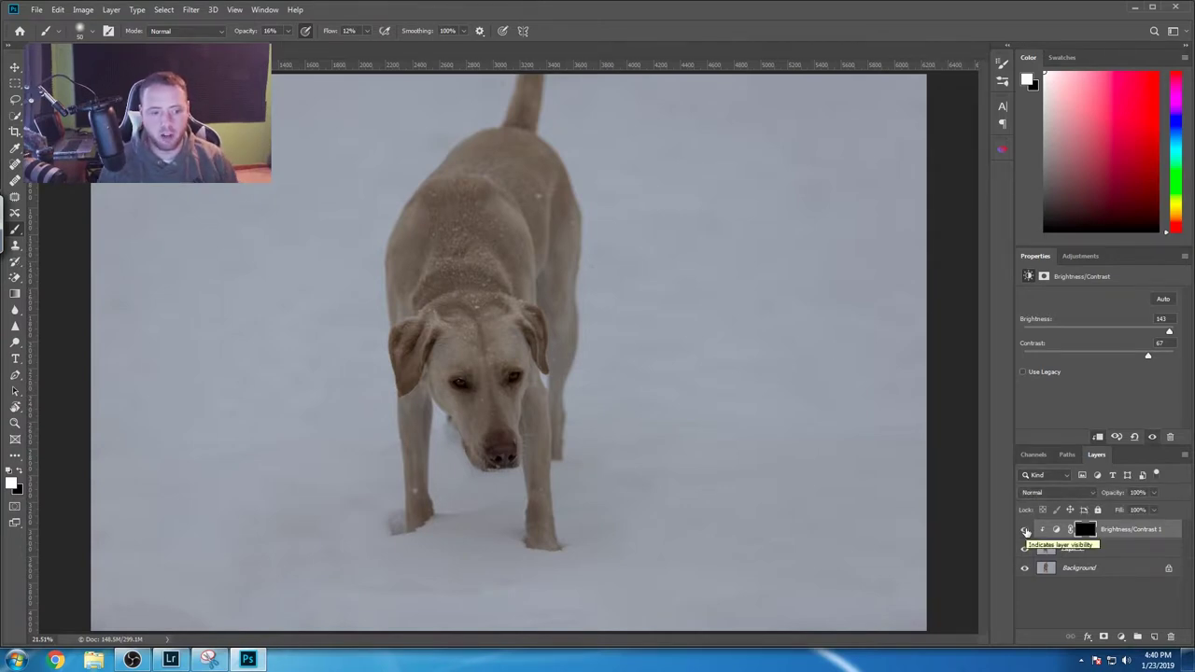
{"action": "left_click_drag", "start_coordinate": [1148, 356], "coordinate": [1105, 359]}
{"action": "left_click", "coordinate": [1025, 532]}
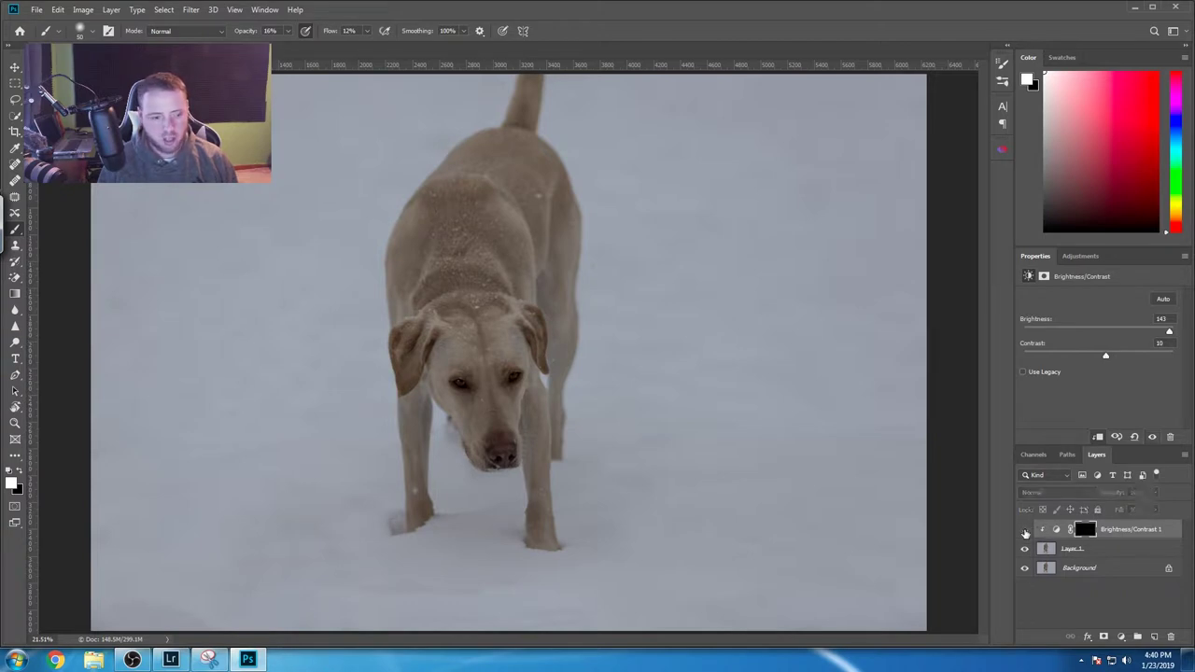
{"action": "left_click", "coordinate": [1025, 532]}
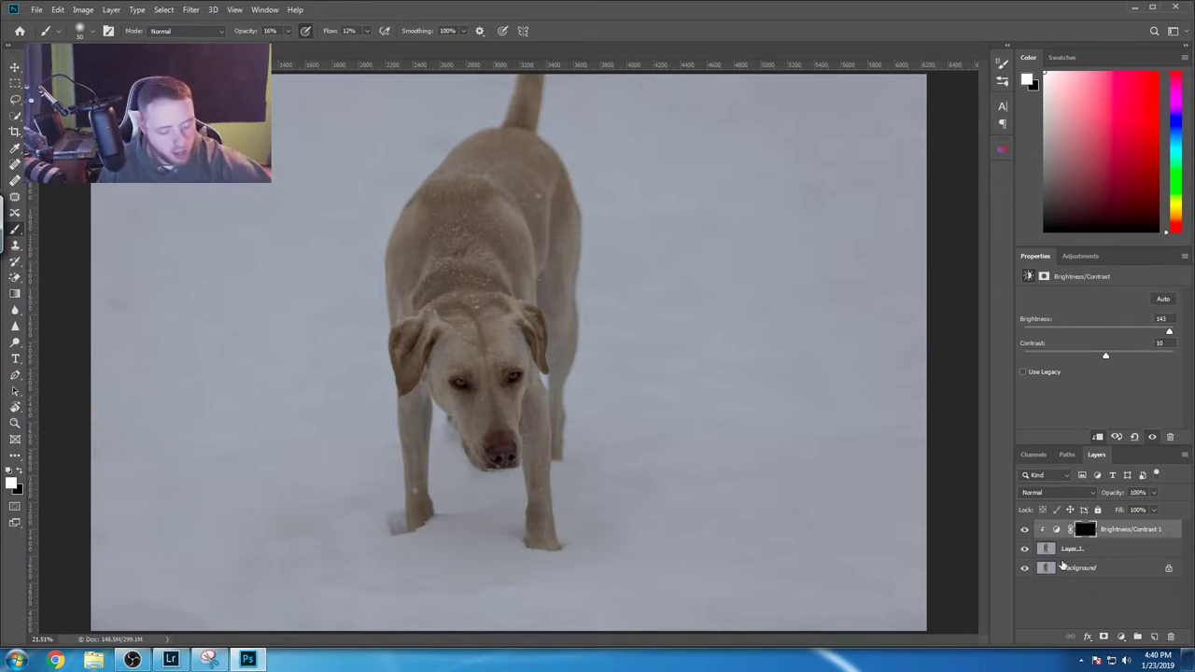
Step: Stamp all visible layers into a new top layer and convert it for smart filters
{"action": "key", "text": "x"}
{"action": "key", "text": "ctrl+shift+alt+e"}
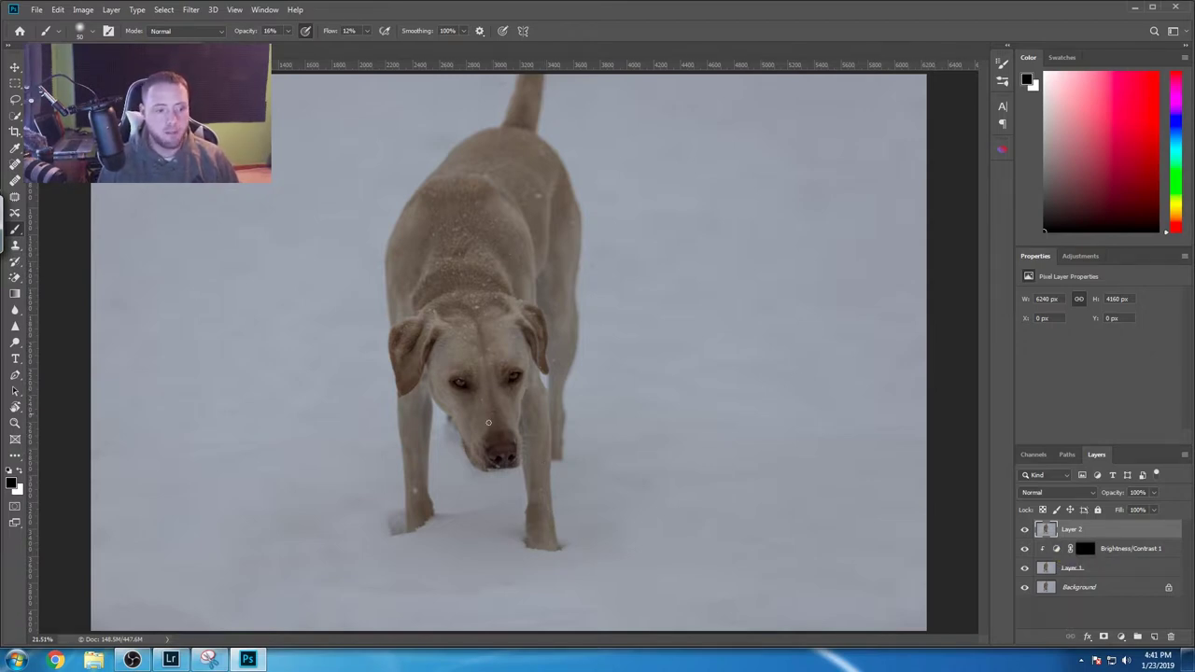
{"action": "left_click", "coordinate": [190, 9]}
{"action": "key", "text": "Escape"}
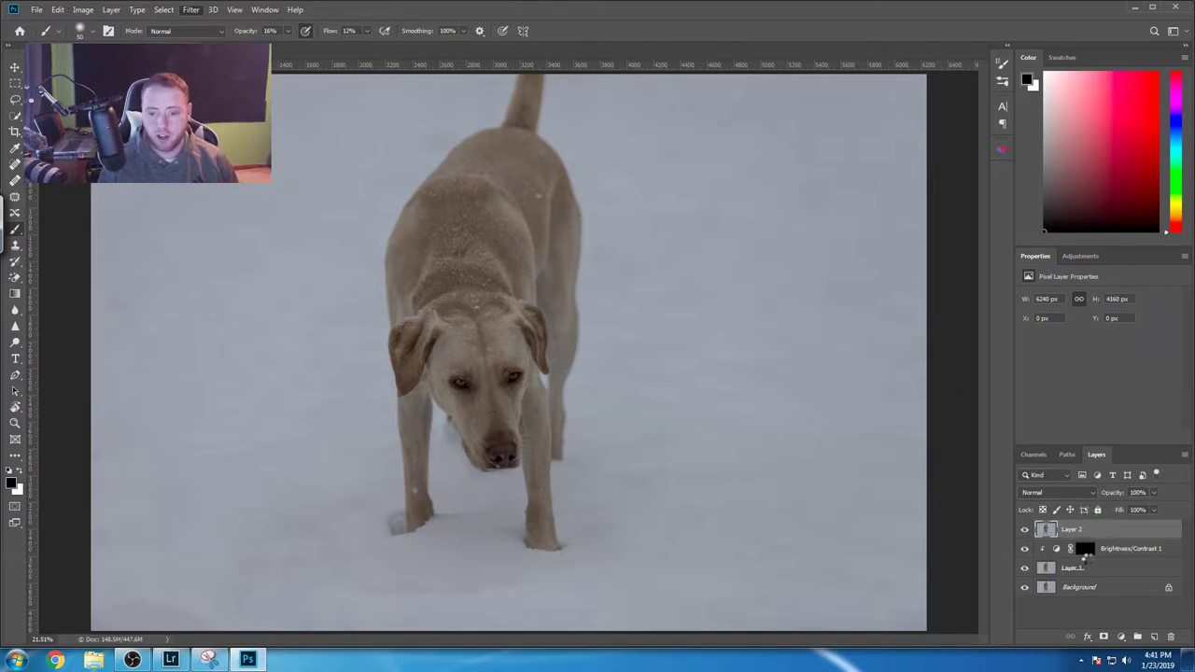
Step: Set Layer 2's blend mode to Overlay and apply a High Pass filter to it
{"action": "left_click", "coordinate": [1092, 492]}
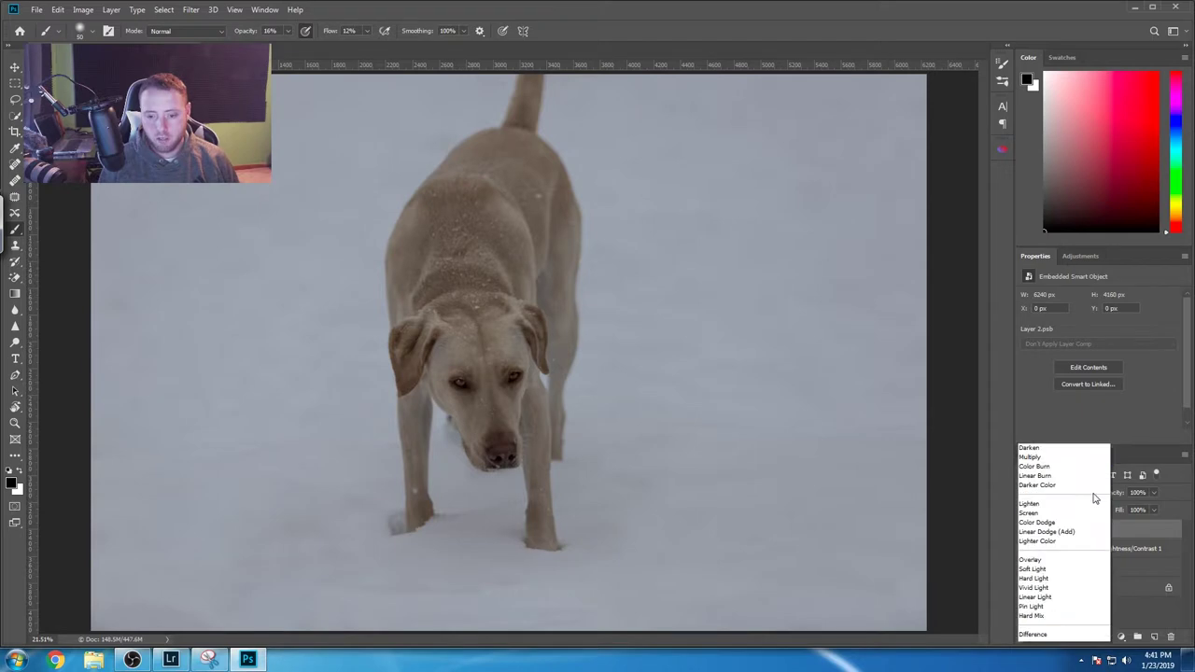
{"action": "left_click", "coordinate": [1058, 487]}
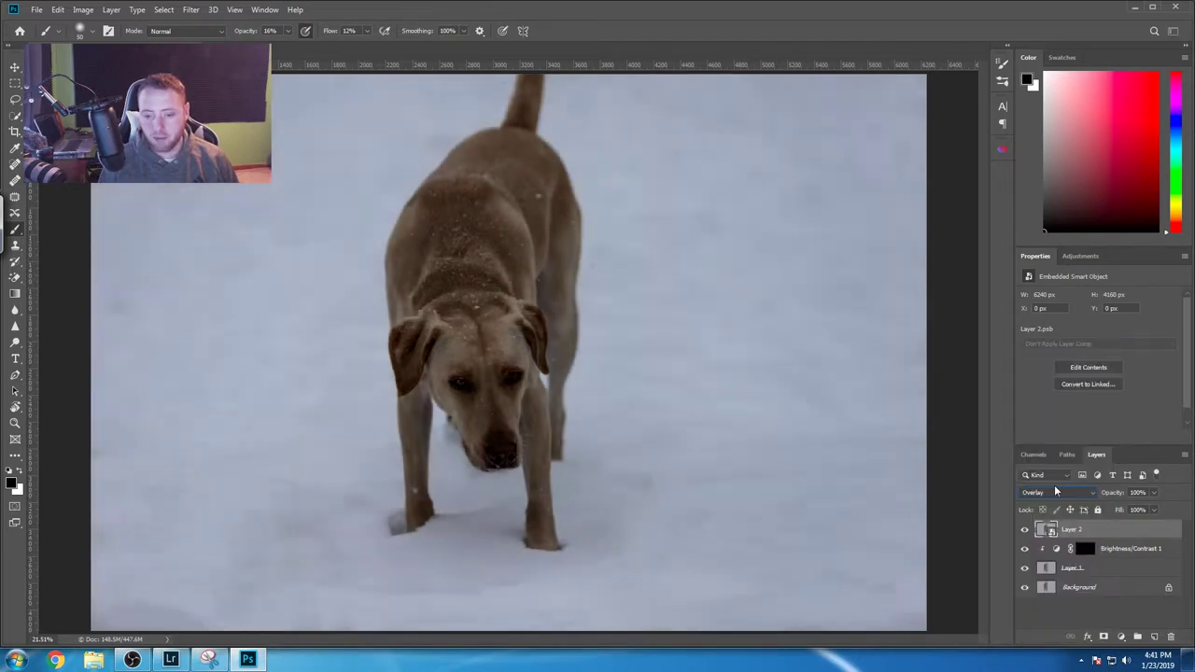
{"action": "left_click", "coordinate": [235, 10]}
{"action": "mouse_move", "coordinate": [191, 10]}
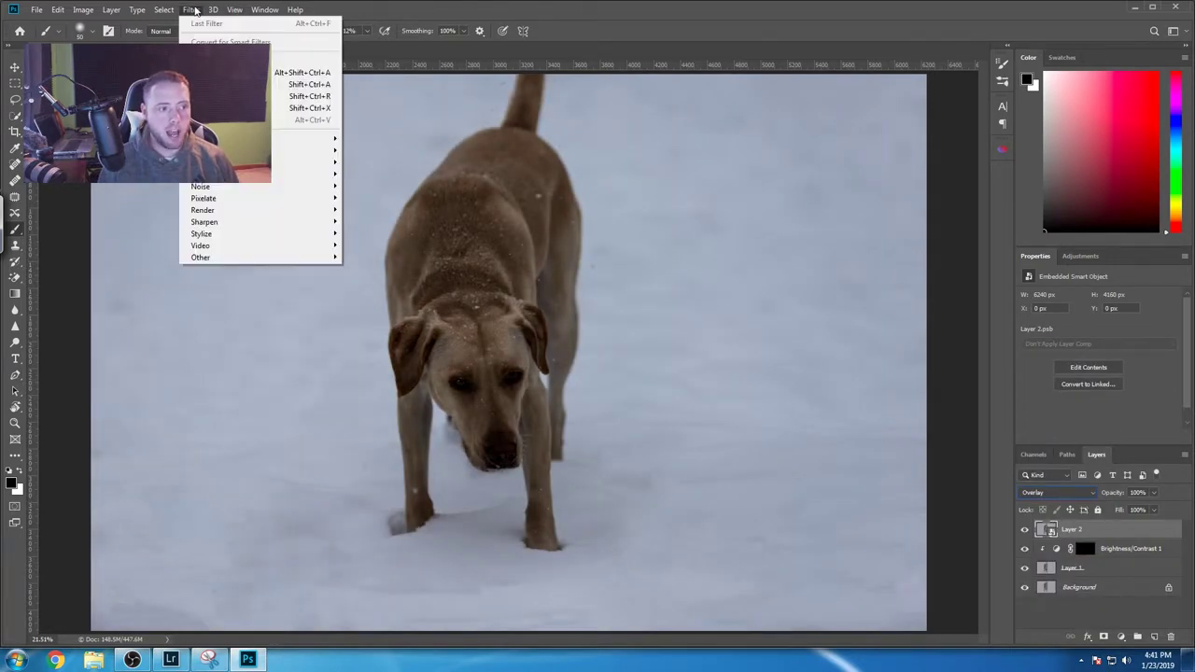
{"action": "mouse_move", "coordinate": [280, 257]}
{"action": "left_click", "coordinate": [369, 268]}
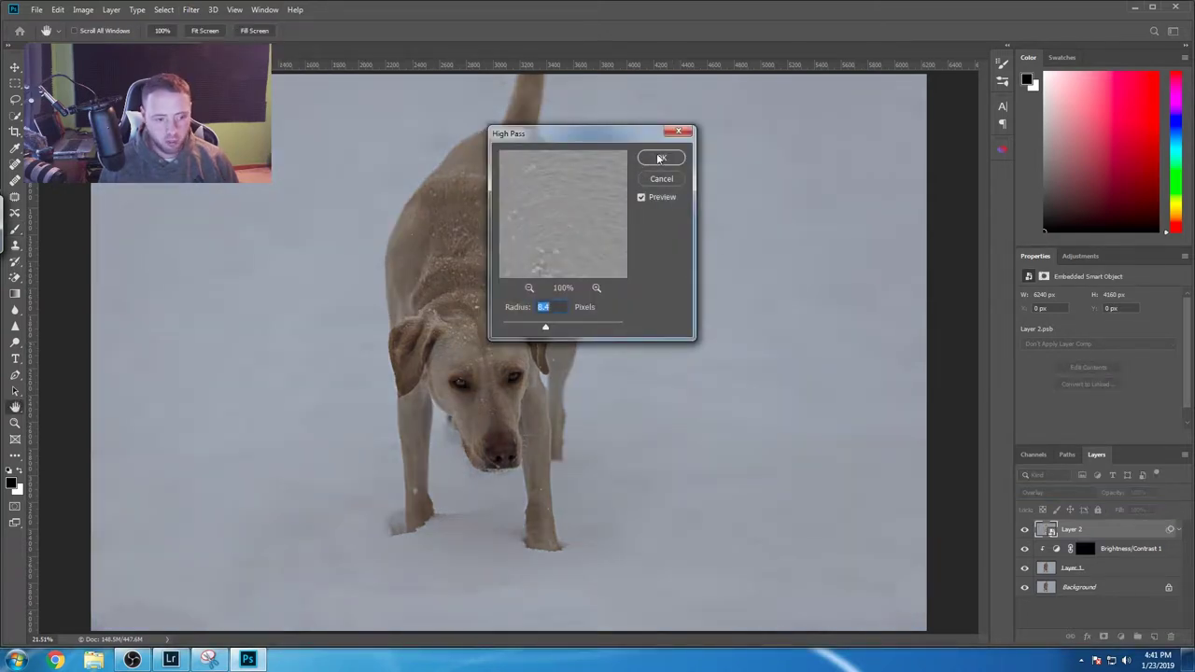
{"action": "key", "text": "Return"}
{"action": "key", "text": "b"}
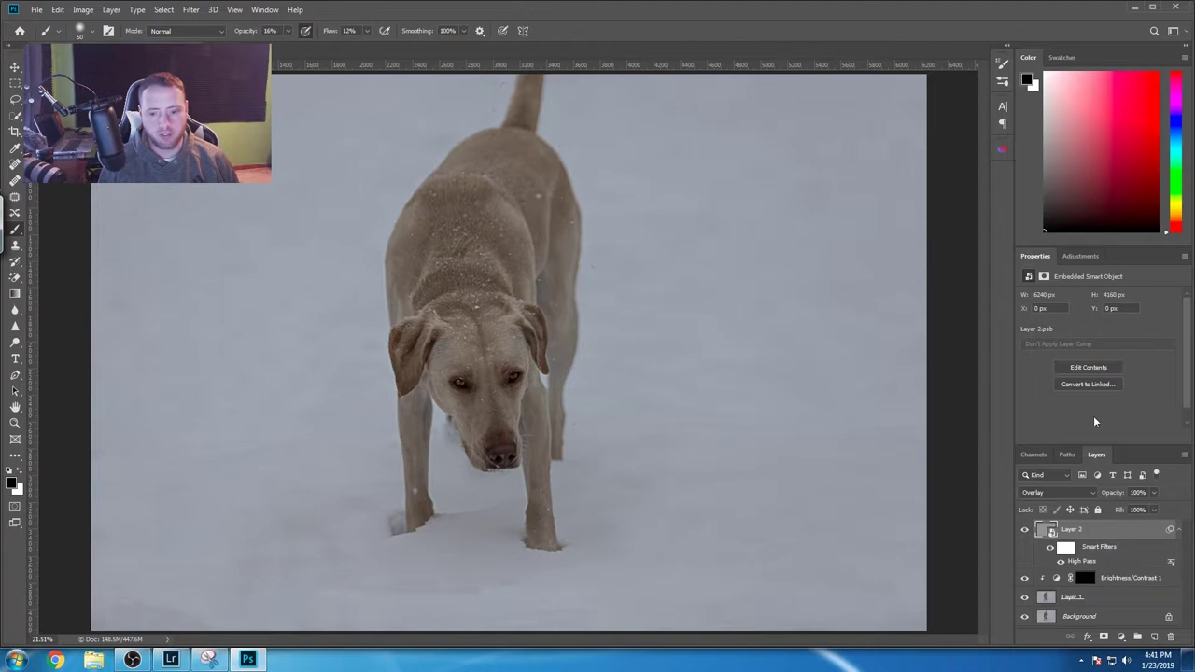
Step: Add a black mask to Layer 2 and paint the sharpening in over the dog with a size 500 white brush at 100% opacity
{"action": "left_click", "coordinate": [1104, 637]}
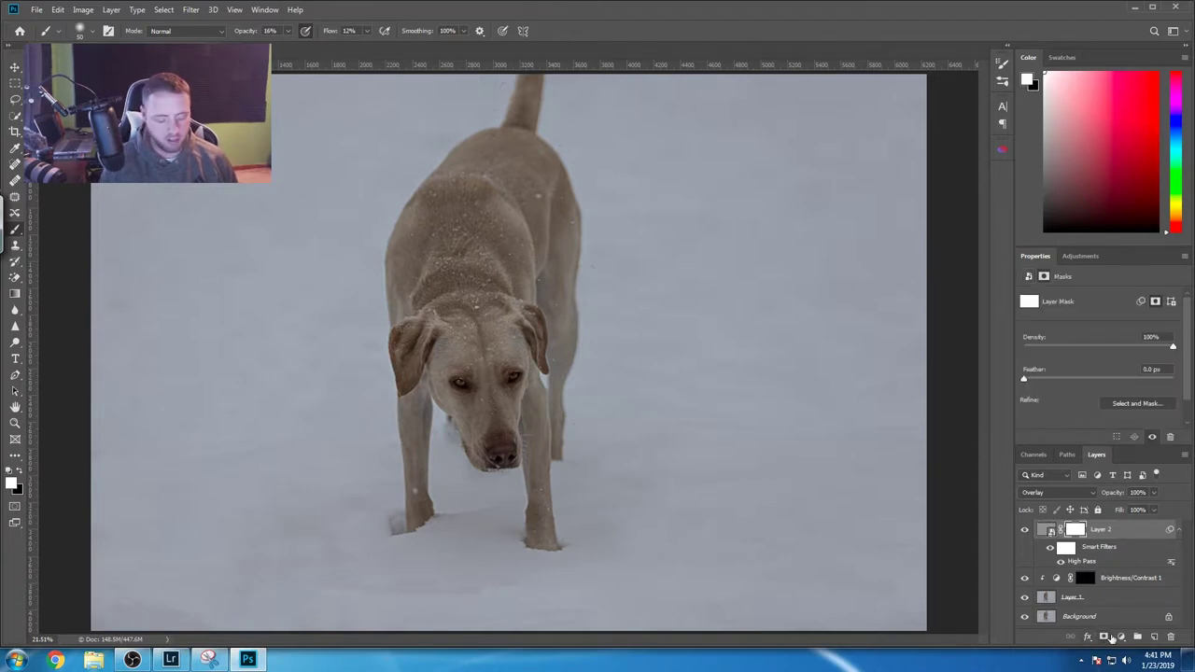
{"action": "key", "text": "ctrl+i"}
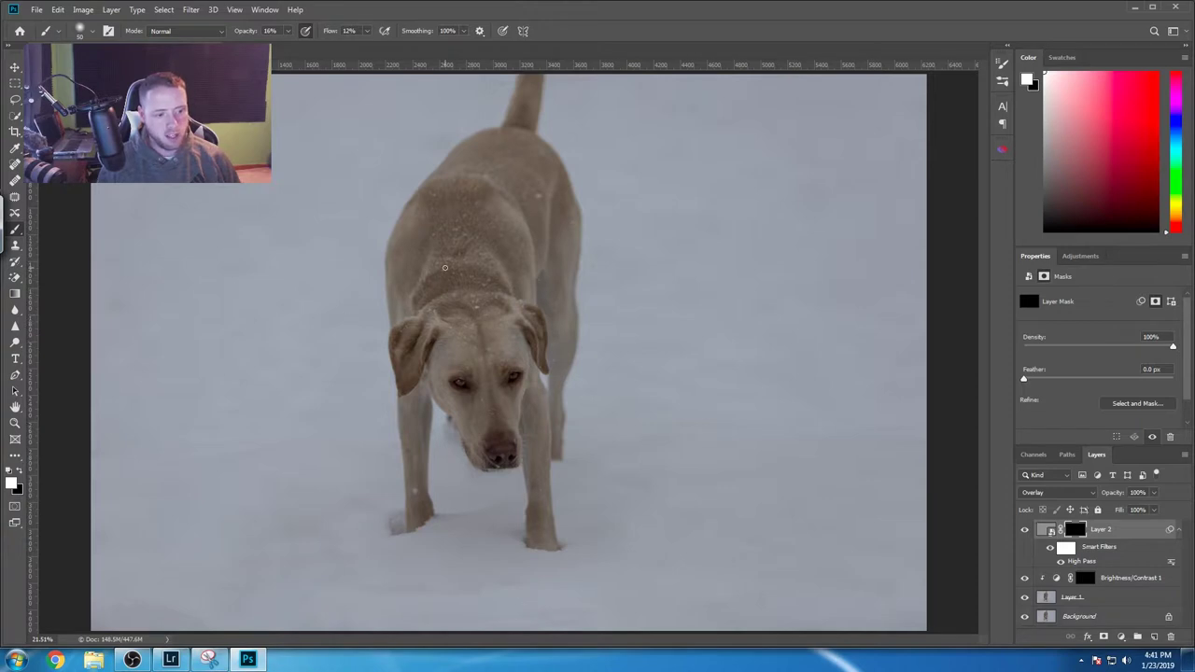
{"action": "key", "text": "bracketright"}
{"action": "key", "text": "bracketright"}
{"action": "key", "text": "bracketright"}
{"action": "key", "text": "bracketright"}
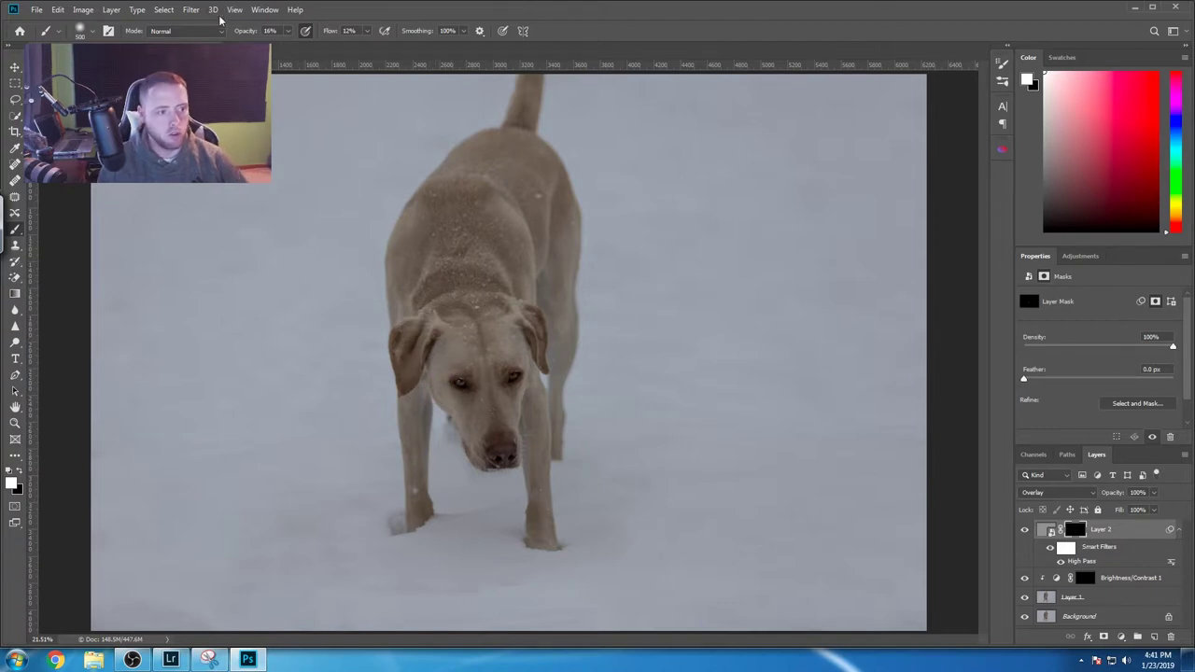
{"action": "left_click_drag", "start_coordinate": [257, 32], "coordinate": [327, 37]}
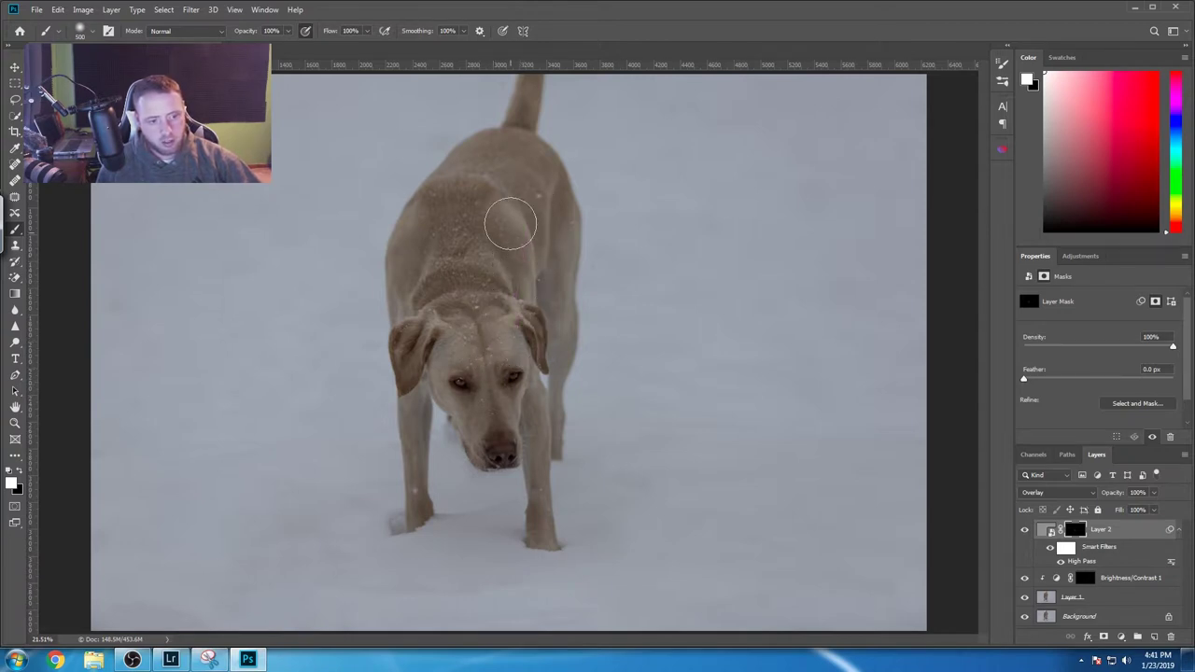
{"action": "mouse_move", "coordinate": [441, 416]}
{"action": "left_mouse_down"}
{"action": "mouse_move", "coordinate": [426, 509]}
{"action": "mouse_move", "coordinate": [398, 358]}
{"action": "mouse_move", "coordinate": [404, 376]}
{"action": "mouse_move", "coordinate": [408, 319]}
{"action": "mouse_move", "coordinate": [499, 438]}
{"action": "mouse_move", "coordinate": [478, 387]}
{"action": "mouse_move", "coordinate": [494, 357]}
{"action": "mouse_move", "coordinate": [541, 529]}
{"action": "mouse_move", "coordinate": [516, 371]}
{"action": "mouse_move", "coordinate": [540, 305]}
{"action": "mouse_move", "coordinate": [555, 427]}
{"action": "mouse_move", "coordinate": [560, 222]}
{"action": "mouse_move", "coordinate": [538, 169]}
{"action": "mouse_move", "coordinate": [495, 160]}
{"action": "mouse_move", "coordinate": [491, 146]}
{"action": "mouse_move", "coordinate": [423, 254]}
{"action": "mouse_move", "coordinate": [426, 221]}
{"action": "mouse_move", "coordinate": [417, 293]}
{"action": "mouse_move", "coordinate": [413, 260]}
{"action": "mouse_move", "coordinate": [423, 315]}
{"action": "mouse_move", "coordinate": [462, 225]}
{"action": "mouse_move", "coordinate": [462, 255]}
{"action": "mouse_move", "coordinate": [561, 252]}
{"action": "mouse_move", "coordinate": [489, 179]}
{"action": "mouse_move", "coordinate": [476, 233]}
{"action": "mouse_move", "coordinate": [505, 377]}
{"action": "mouse_move", "coordinate": [469, 387]}
{"action": "mouse_move", "coordinate": [447, 344]}
{"action": "mouse_move", "coordinate": [478, 335]}
{"action": "mouse_move", "coordinate": [496, 352]}
{"action": "mouse_move", "coordinate": [483, 373]}
{"action": "mouse_move", "coordinate": [516, 333]}
{"action": "mouse_move", "coordinate": [497, 301]}
{"action": "mouse_move", "coordinate": [457, 290]}
{"action": "mouse_move", "coordinate": [446, 356]}
{"action": "mouse_move", "coordinate": [430, 363]}
{"action": "mouse_move", "coordinate": [402, 308]}
{"action": "mouse_move", "coordinate": [410, 198]}
{"action": "mouse_move", "coordinate": [454, 184]}
{"action": "mouse_move", "coordinate": [475, 159]}
{"action": "mouse_move", "coordinate": [428, 235]}
{"action": "mouse_move", "coordinate": [524, 176]}
{"action": "mouse_move", "coordinate": [553, 248]}
{"action": "mouse_move", "coordinate": [503, 346]}
{"action": "mouse_move", "coordinate": [551, 240]}
{"action": "mouse_move", "coordinate": [490, 416]}
{"action": "mouse_move", "coordinate": [457, 387]}
{"action": "mouse_move", "coordinate": [435, 507]}
{"action": "mouse_move", "coordinate": [411, 359]}
{"action": "mouse_move", "coordinate": [482, 483]}
{"action": "mouse_move", "coordinate": [480, 451]}
{"action": "left_mouse_up"}
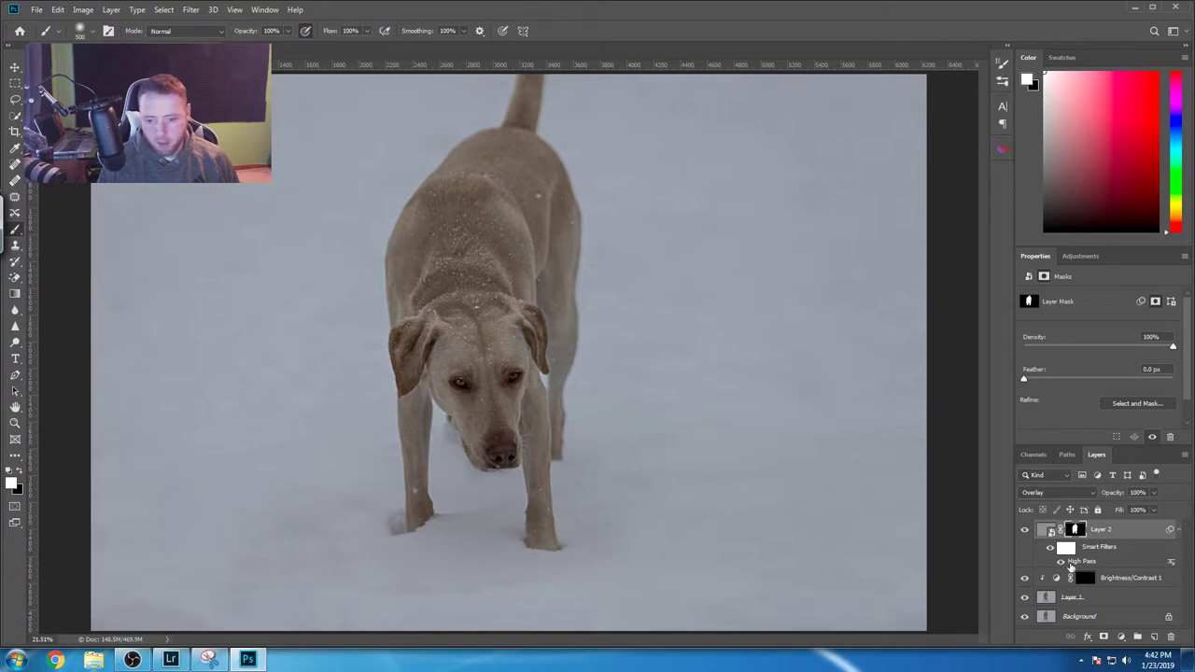
Step: Set the radius of Layer 2's High Pass smart filter to 8 pixels
{"action": "left_click", "coordinate": [1071, 564]}
{"action": "double_click", "coordinate": [1071, 561]}
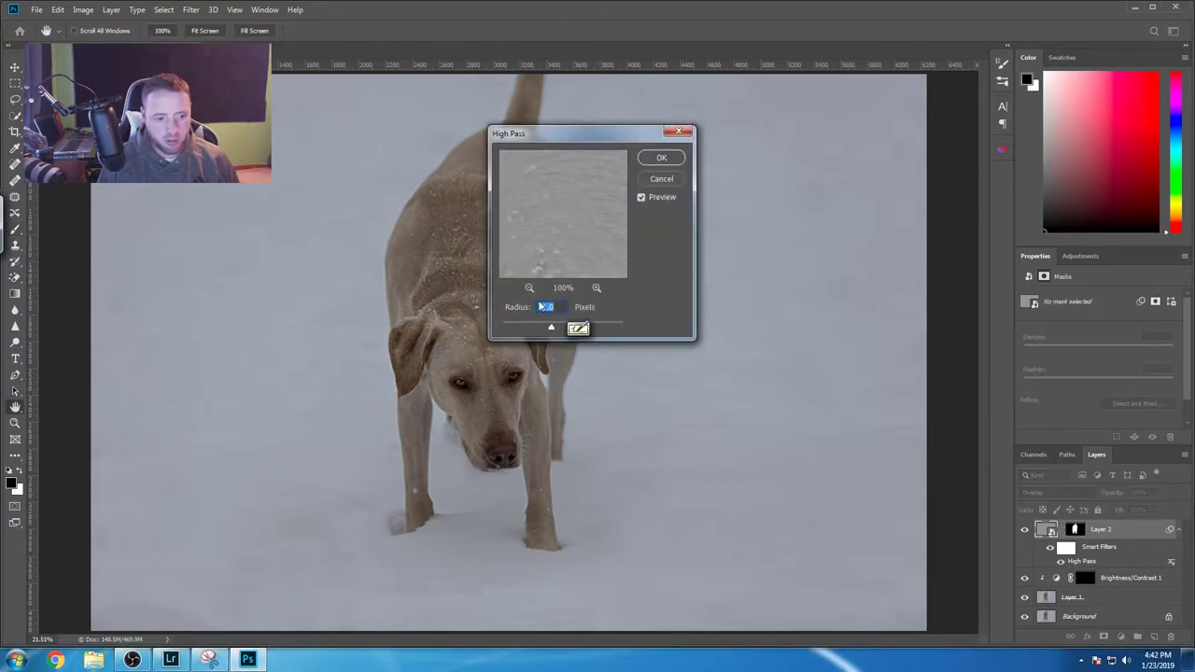
{"action": "type", "text": "8"}
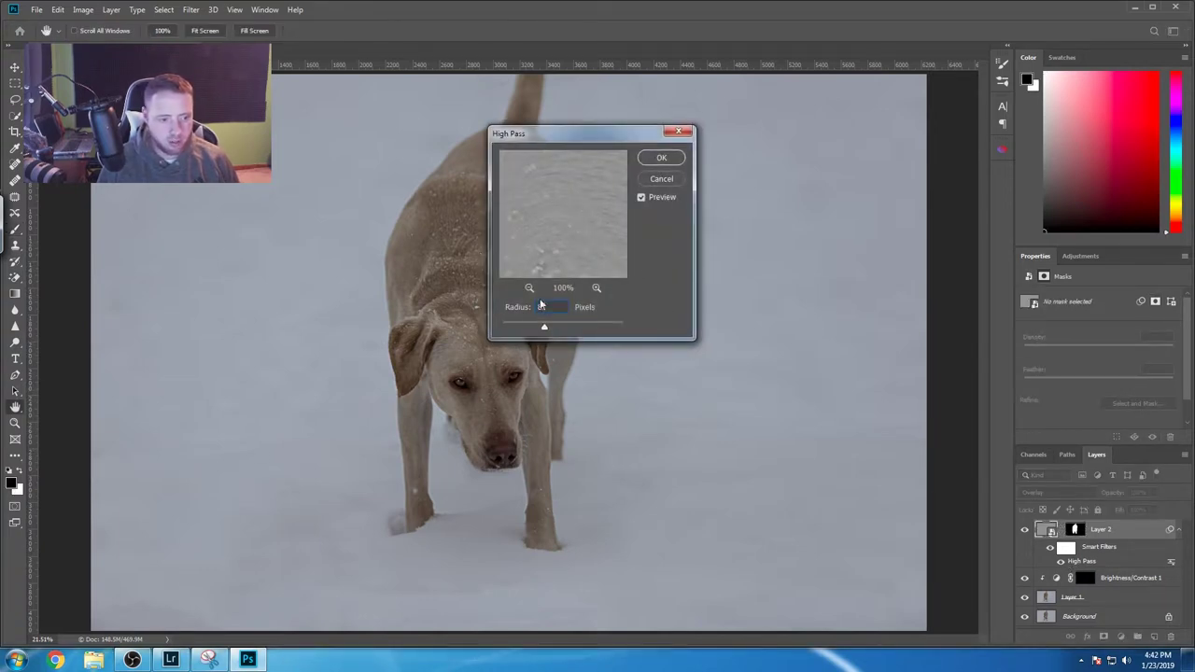
{"action": "left_click", "coordinate": [661, 158]}
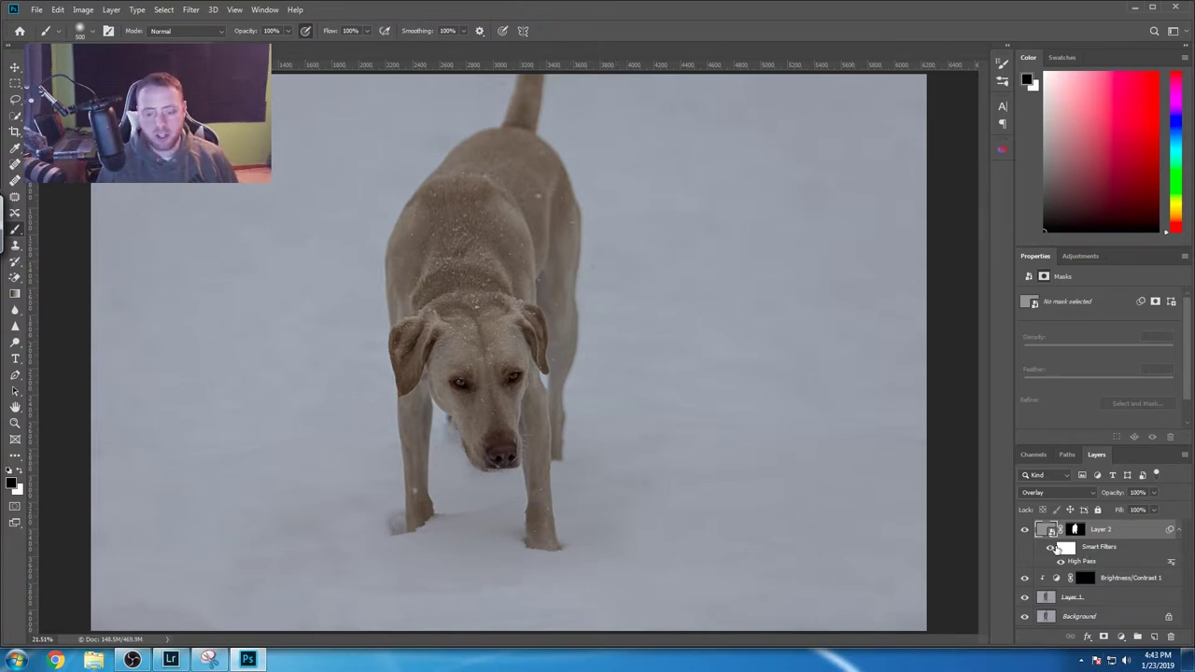
Step: Search the free stock photos for "snow"
{"action": "left_click", "coordinate": [1002, 148]}
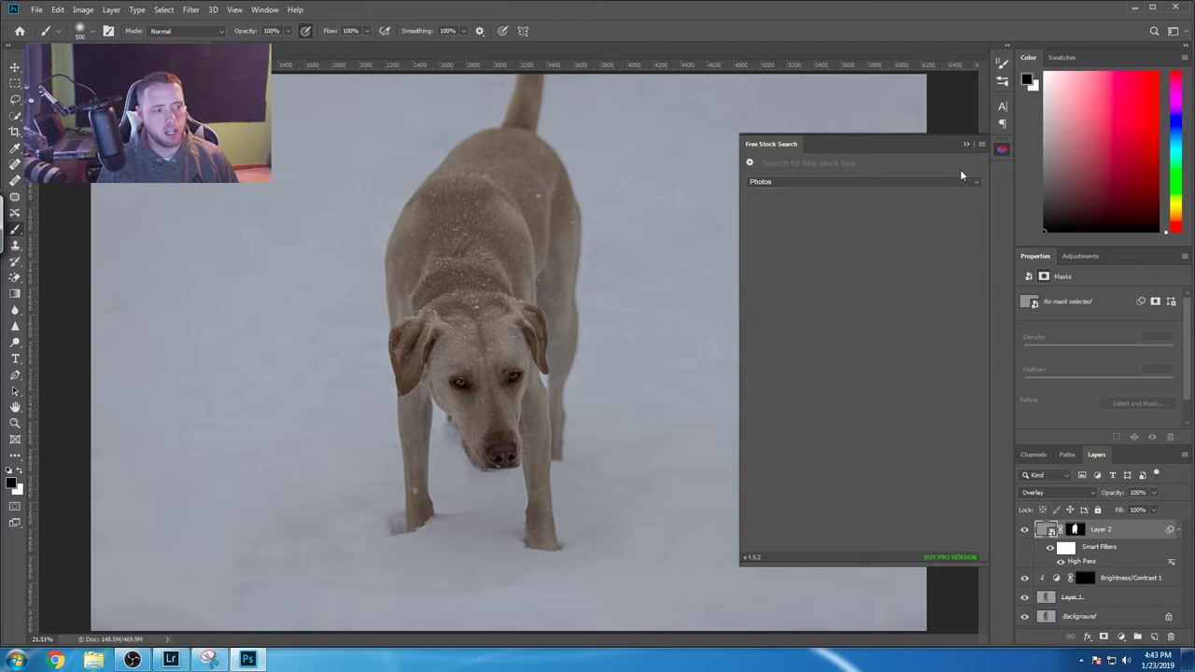
{"action": "left_click", "coordinate": [827, 187]}
{"action": "left_click", "coordinate": [825, 184]}
{"action": "left_click", "coordinate": [816, 164]}
{"action": "type", "text": "s"}
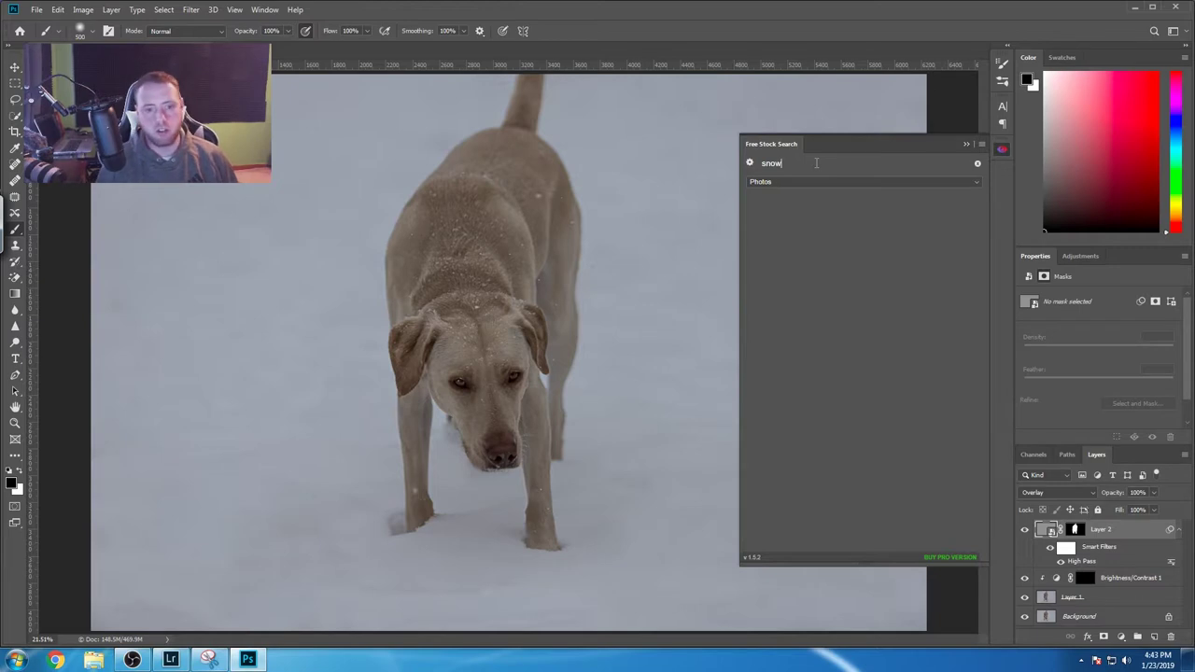
{"action": "type", "text": "now"}
{"action": "key", "text": "Return"}
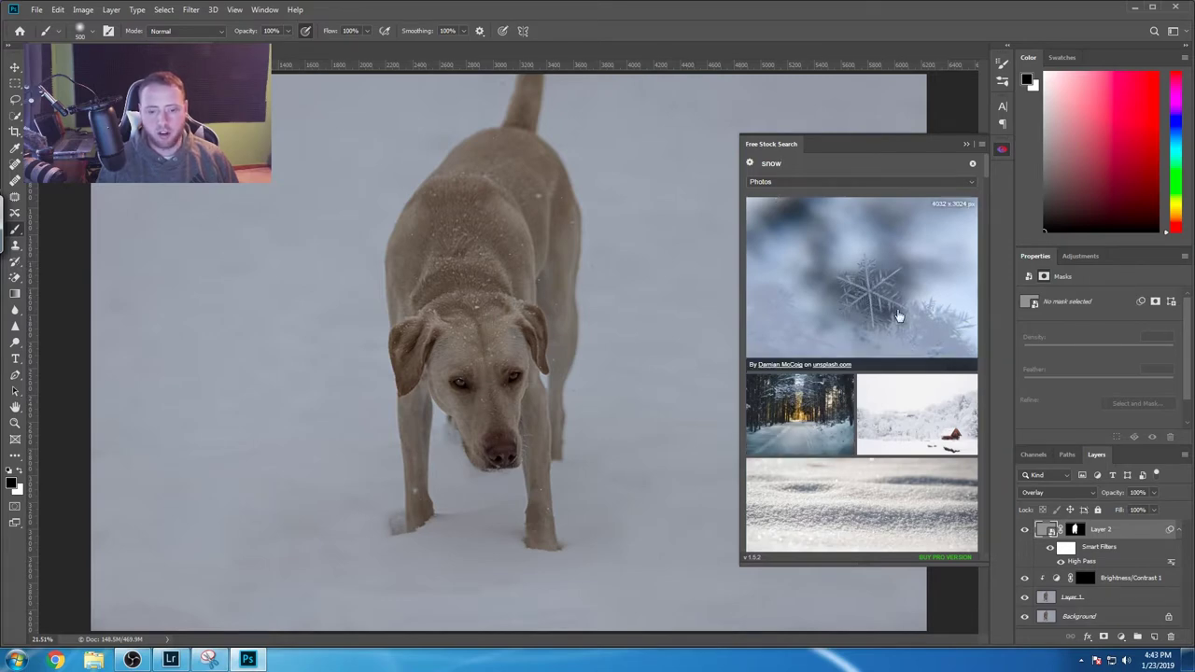
Step: Place the blue falling-snow stock photo in the document and enlarge it to about 245% to cover the whole canvas
{"action": "scroll", "coordinate": [897, 316], "scroll_direction": "down", "scroll_amount": 2}
{"action": "scroll", "coordinate": [938, 369], "scroll_direction": "down", "scroll_amount": 1}
{"action": "left_click", "coordinate": [937, 372]}
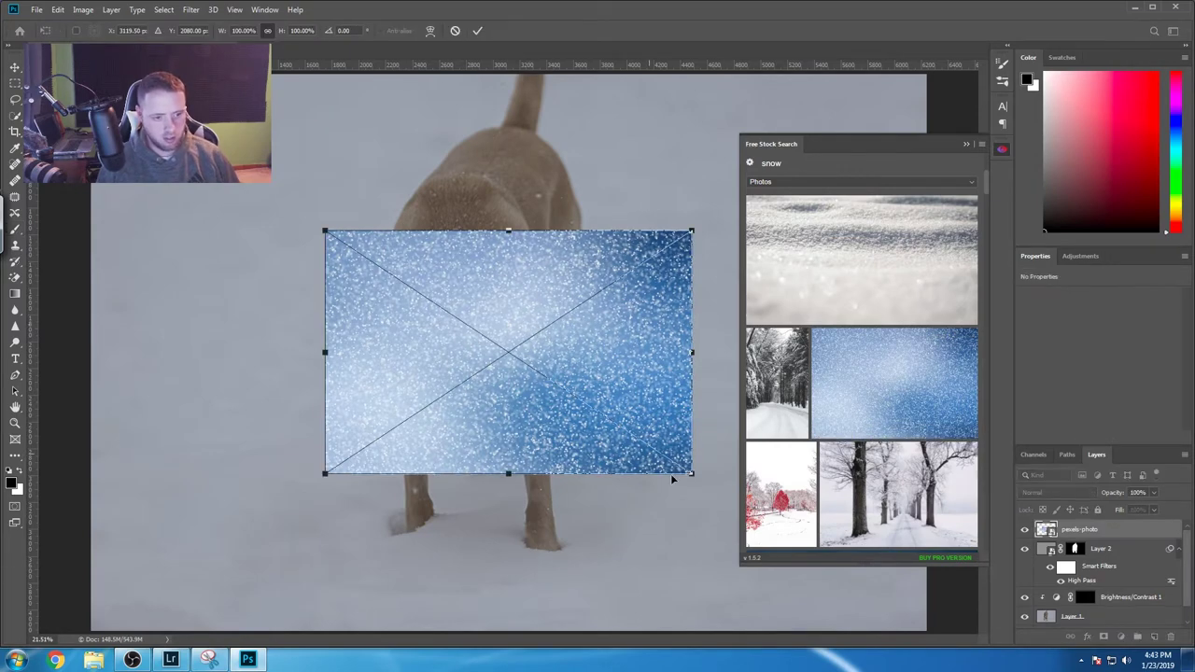
{"action": "left_click_drag", "start_coordinate": [688, 477], "coordinate": [950, 644]}
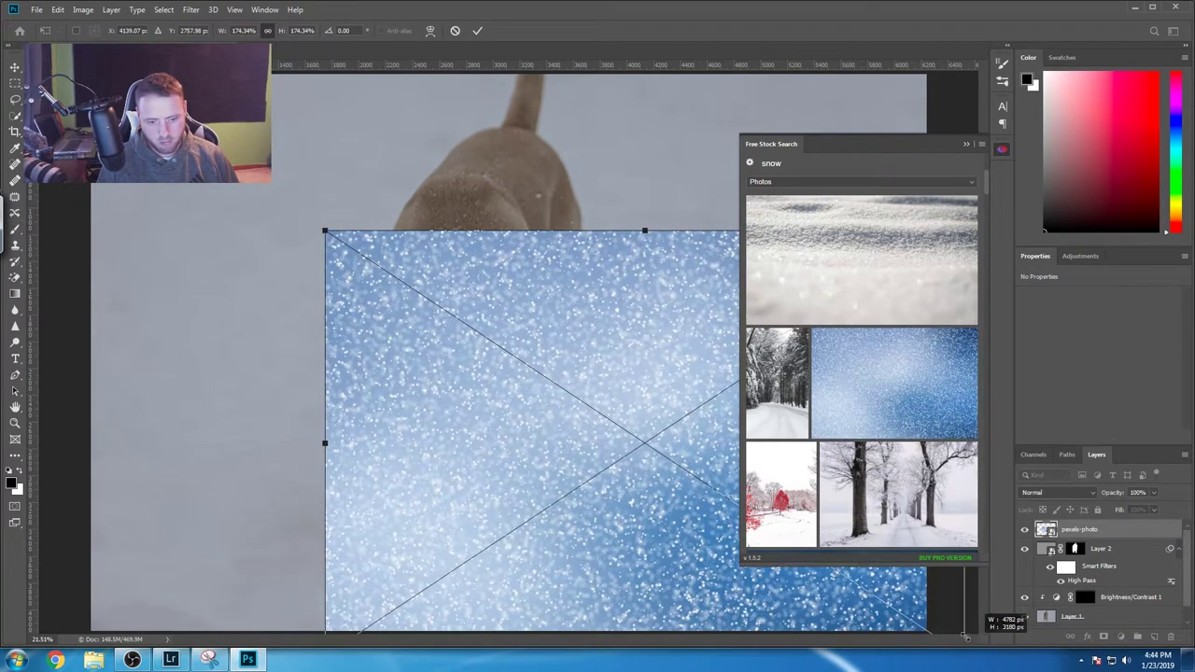
{"action": "left_click_drag", "start_coordinate": [323, 231], "coordinate": [52, 50]}
{"action": "key", "text": "Return"}
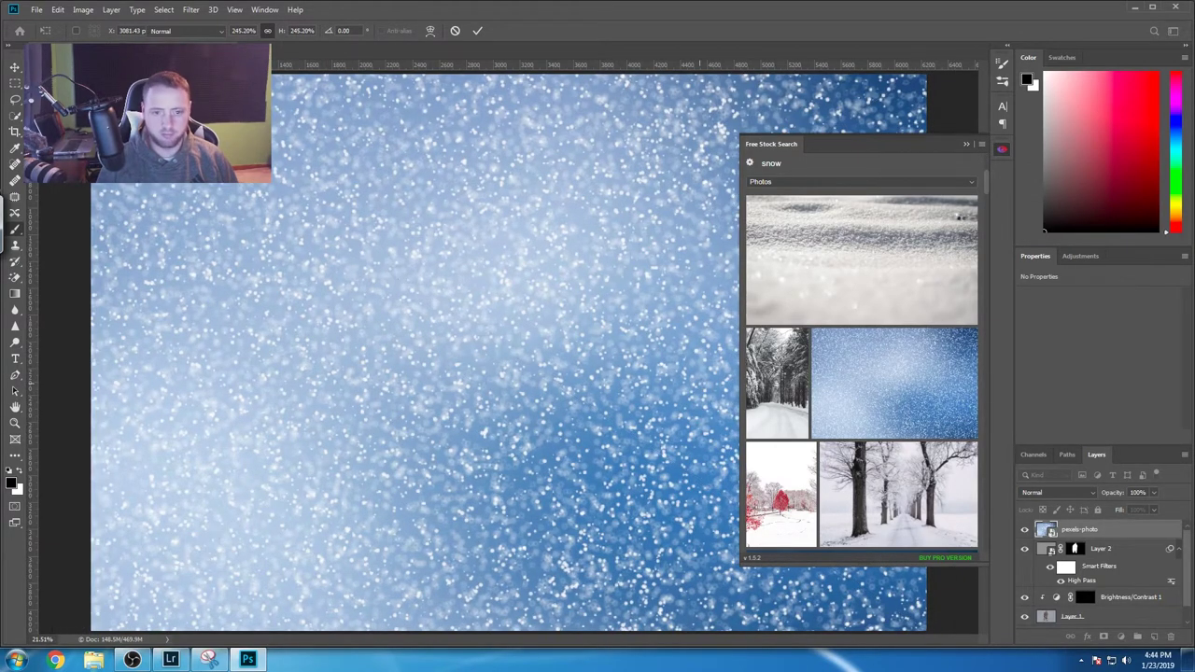
{"action": "left_click", "coordinate": [1001, 151]}
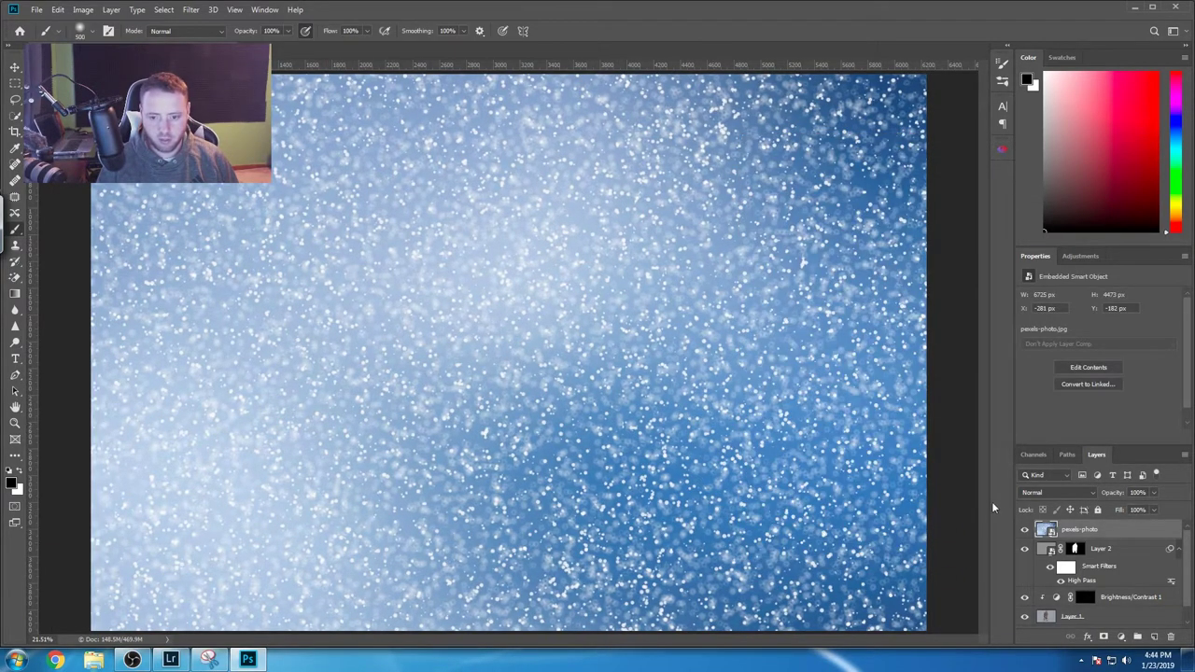
Step: Set the snow photo layer's blend mode to Soft Light and its opacity to 38%
{"action": "left_click", "coordinate": [1056, 492]}
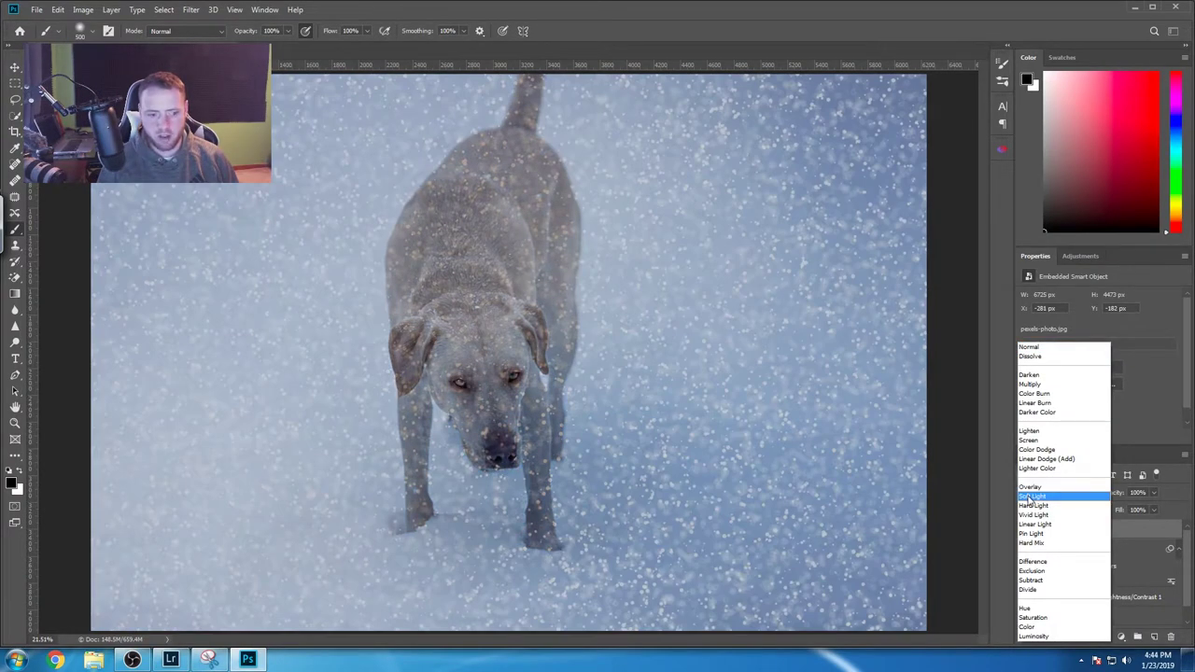
{"action": "left_click", "coordinate": [1031, 497]}
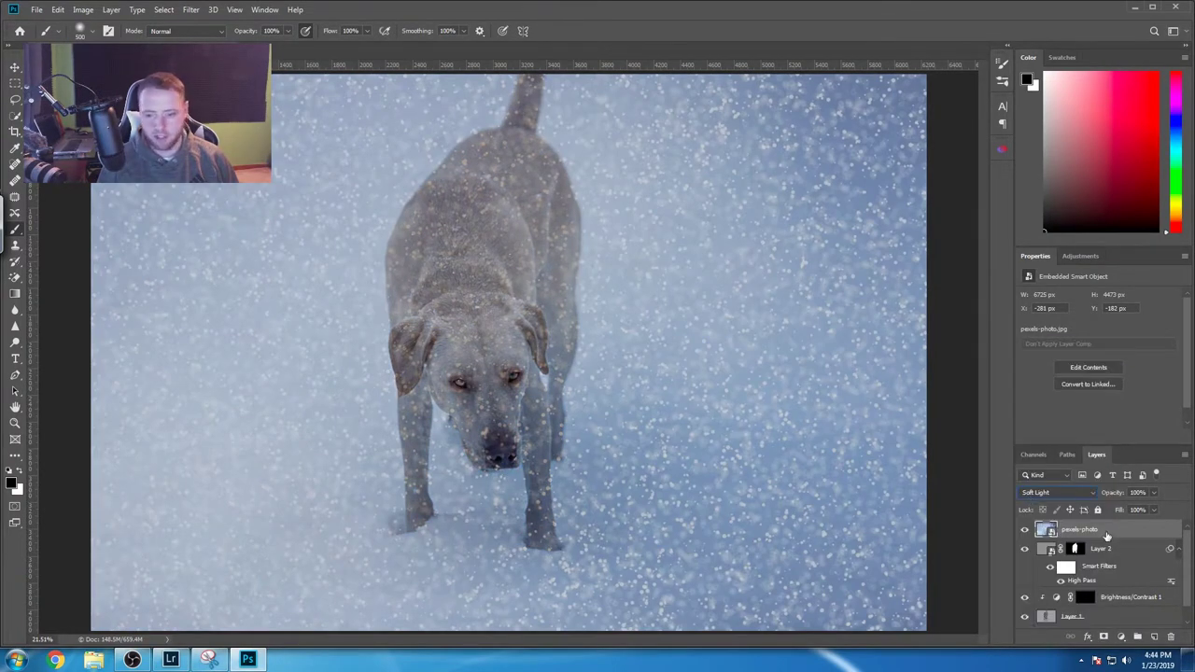
{"action": "left_click_drag", "start_coordinate": [1114, 497], "coordinate": [1073, 505]}
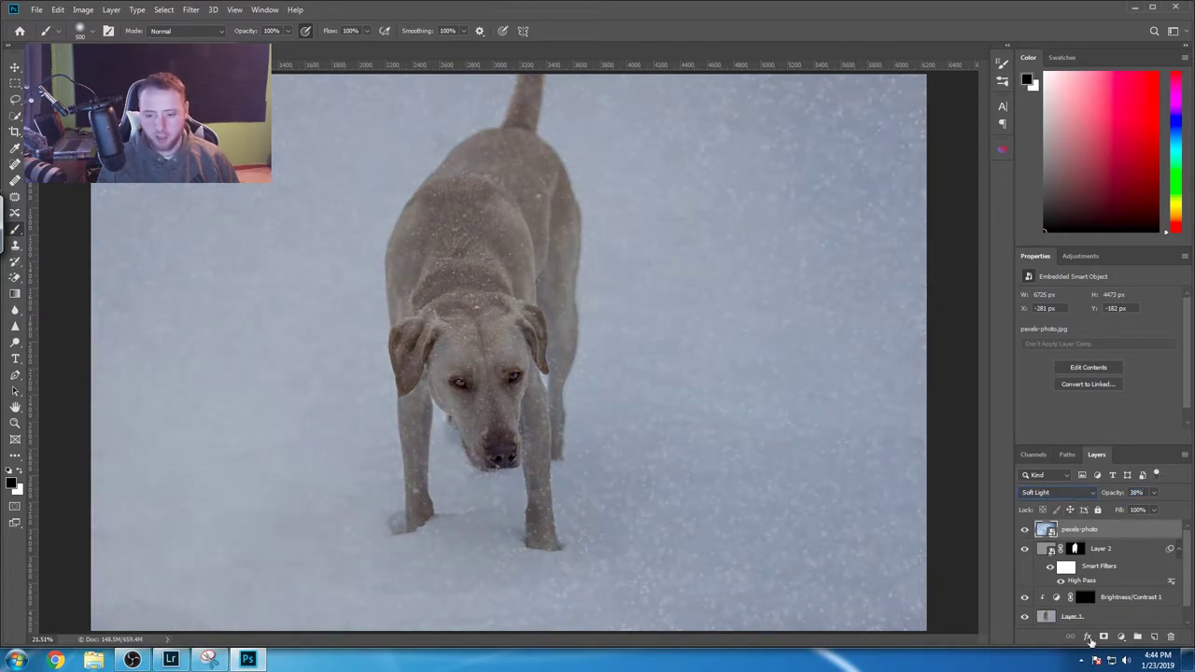
Step: Add a Hue/Saturation adjustment clipped to the snow photo layer and set its Blues saturation to -82
{"action": "left_click", "coordinate": [1120, 637]}
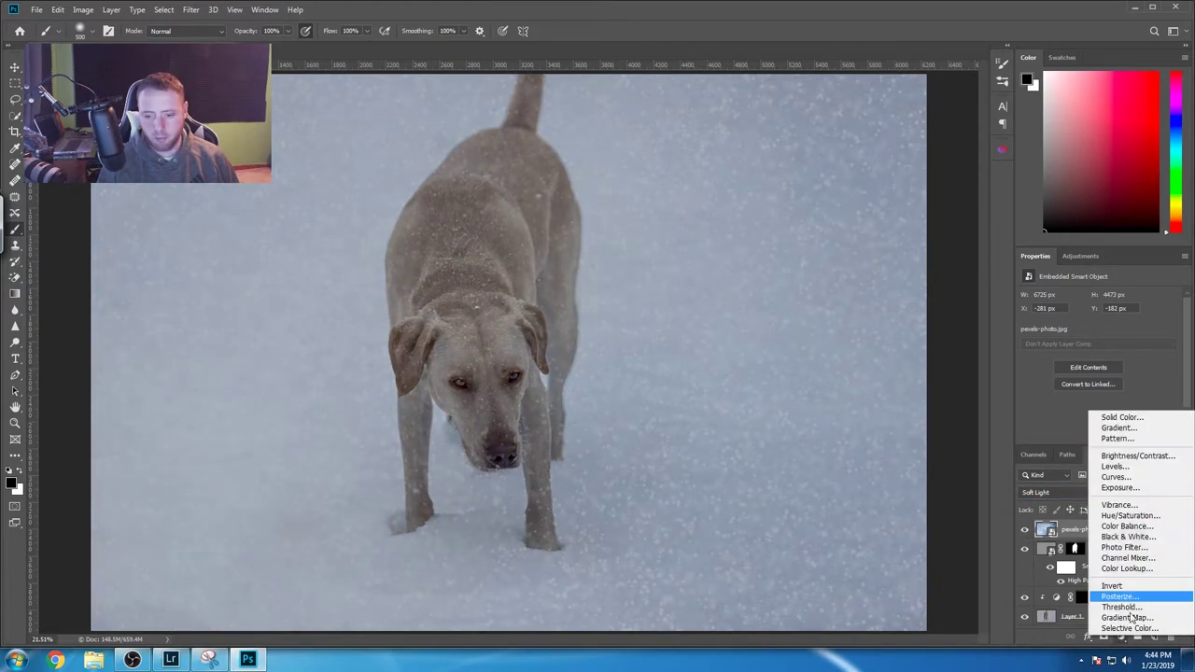
{"action": "left_click", "coordinate": [1120, 518]}
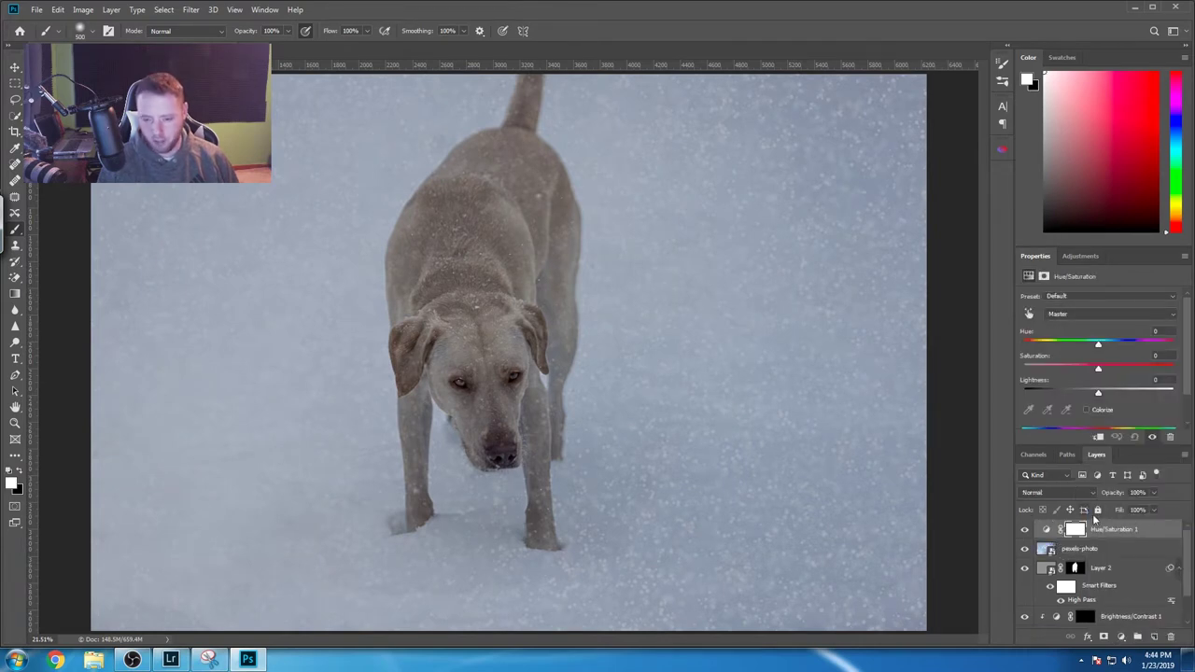
{"action": "left_click", "coordinate": [1100, 437]}
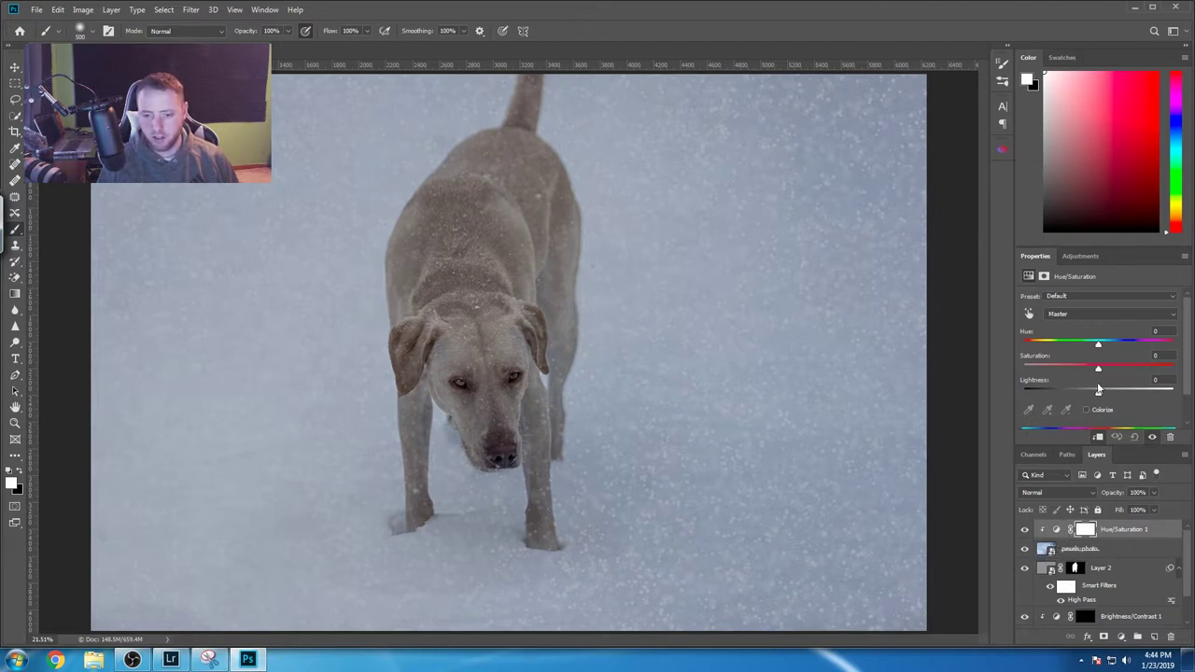
{"action": "left_click", "coordinate": [1073, 296]}
{"action": "left_click", "coordinate": [1074, 296]}
{"action": "left_click", "coordinate": [1061, 315]}
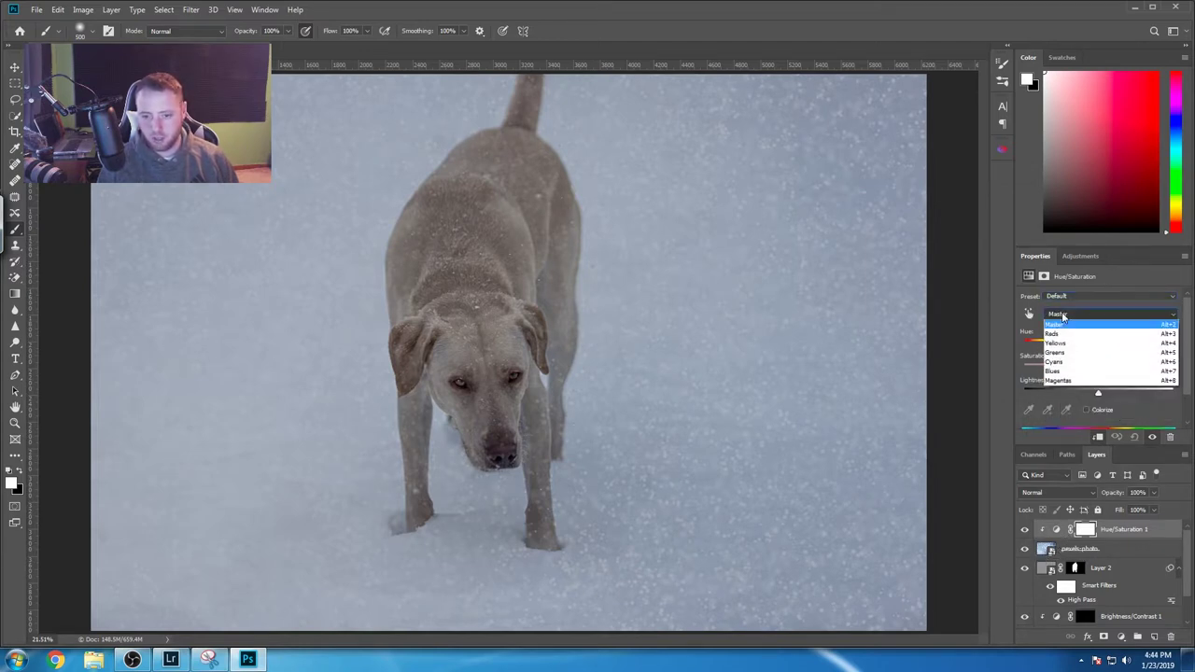
{"action": "left_click", "coordinate": [1055, 370]}
{"action": "left_click_drag", "start_coordinate": [1095, 366], "coordinate": [1079, 373]}
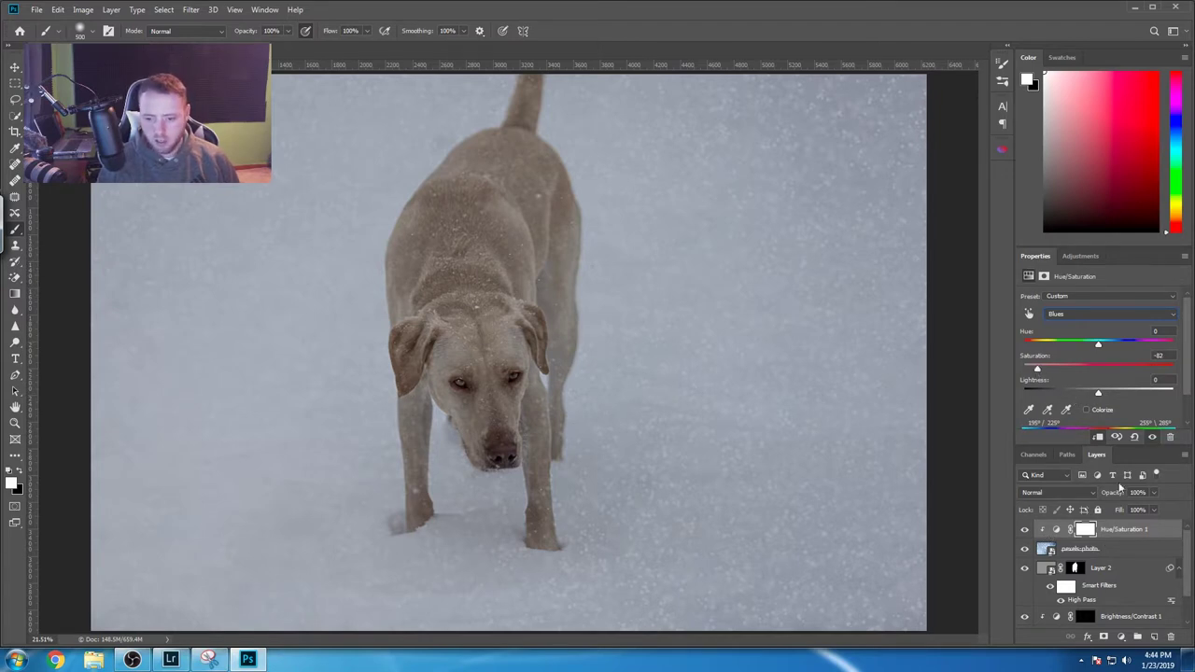
Step: Set the snow photo layer's opacity to 30%, add a layer mask and paint black over the dog with the size 500 brush
{"action": "left_click", "coordinate": [1046, 552]}
{"action": "left_click", "coordinate": [1110, 495]}
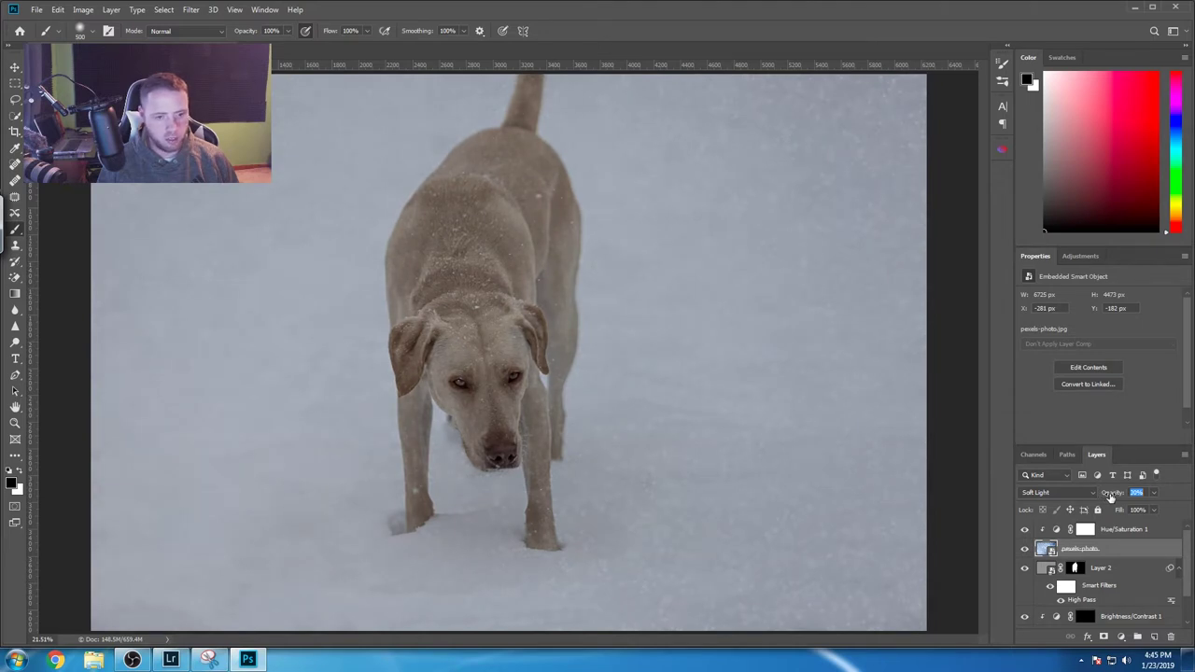
{"action": "left_click", "coordinate": [1104, 637]}
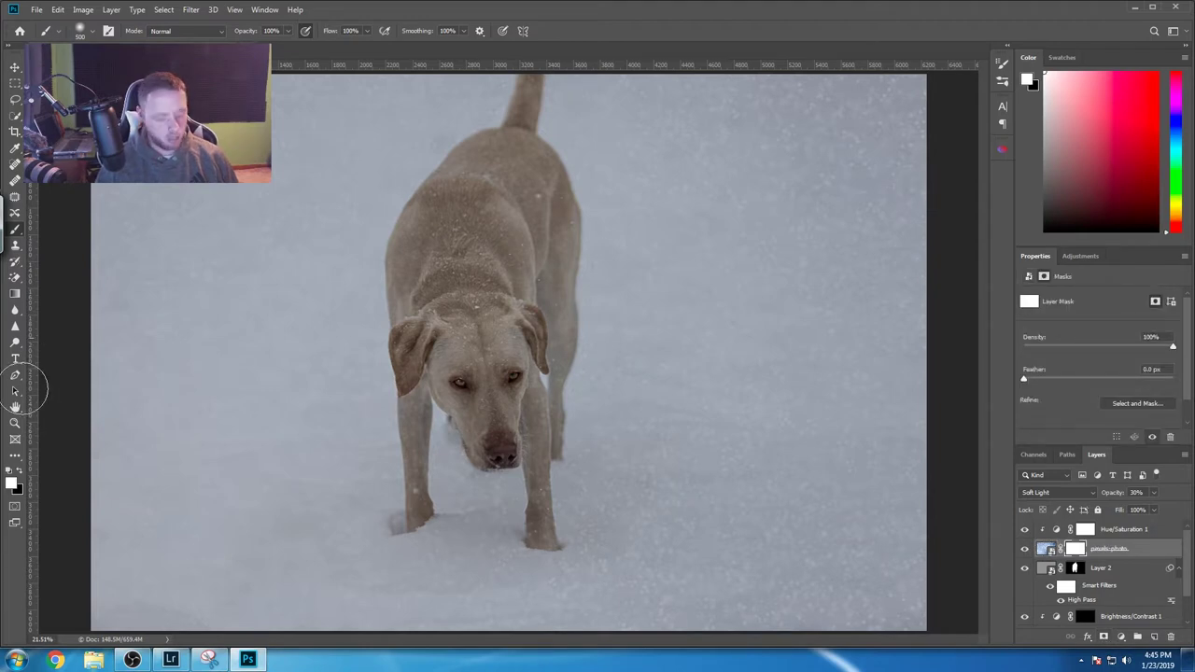
{"action": "key", "text": "x"}
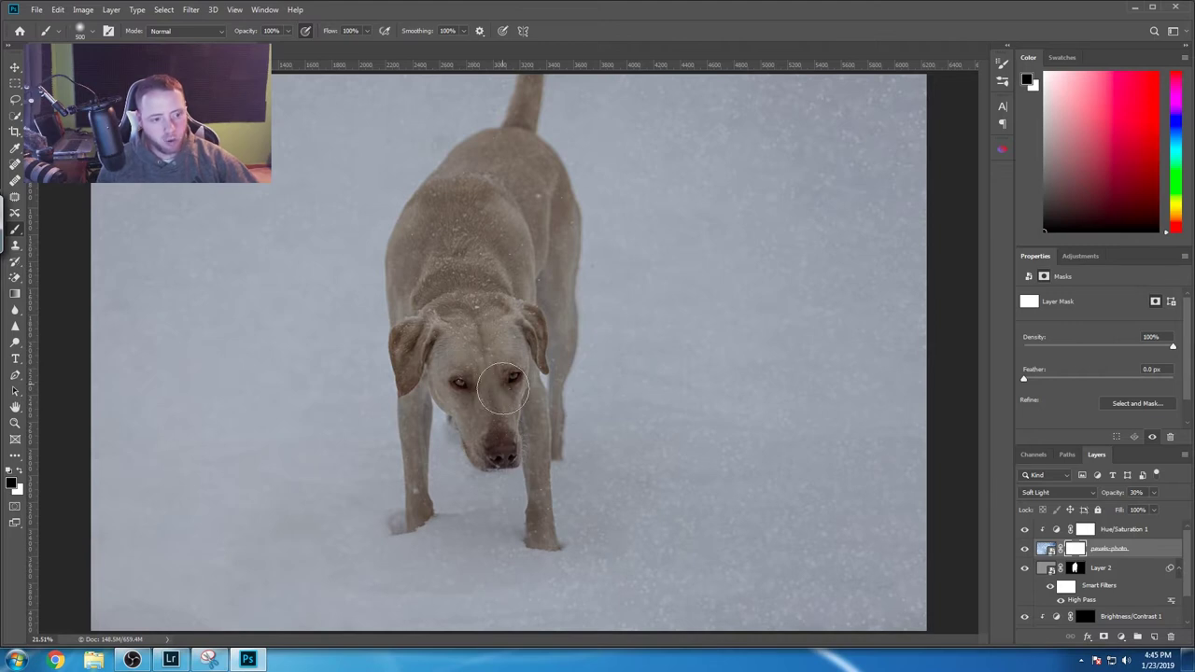
{"action": "mouse_move", "coordinate": [422, 222]}
{"action": "left_mouse_down"}
{"action": "mouse_move", "coordinate": [475, 149]}
{"action": "mouse_move", "coordinate": [482, 174]}
{"action": "mouse_move", "coordinate": [530, 178]}
{"action": "mouse_move", "coordinate": [543, 233]}
{"action": "mouse_move", "coordinate": [546, 525]}
{"action": "mouse_move", "coordinate": [536, 471]}
{"action": "mouse_move", "coordinate": [423, 355]}
{"action": "mouse_move", "coordinate": [422, 539]}
{"action": "mouse_move", "coordinate": [407, 280]}
{"action": "mouse_move", "coordinate": [495, 140]}
{"action": "mouse_move", "coordinate": [518, 140]}
{"action": "mouse_move", "coordinate": [560, 266]}
{"action": "mouse_move", "coordinate": [550, 514]}
{"action": "mouse_move", "coordinate": [462, 350]}
{"action": "mouse_move", "coordinate": [399, 284]}
{"action": "mouse_move", "coordinate": [426, 214]}
{"action": "mouse_move", "coordinate": [282, 337]}
{"action": "left_mouse_up"}
{"action": "mouse_move", "coordinate": [391, 422]}
{"action": "left_mouse_down"}
{"action": "mouse_move", "coordinate": [418, 489]}
{"action": "mouse_move", "coordinate": [412, 241]}
{"action": "mouse_move", "coordinate": [437, 300]}
{"action": "mouse_move", "coordinate": [487, 268]}
{"action": "mouse_move", "coordinate": [503, 279]}
{"action": "mouse_move", "coordinate": [531, 204]}
{"action": "mouse_move", "coordinate": [544, 210]}
{"action": "mouse_move", "coordinate": [550, 426]}
{"action": "mouse_move", "coordinate": [546, 279]}
{"action": "mouse_move", "coordinate": [434, 332]}
{"action": "left_mouse_up"}
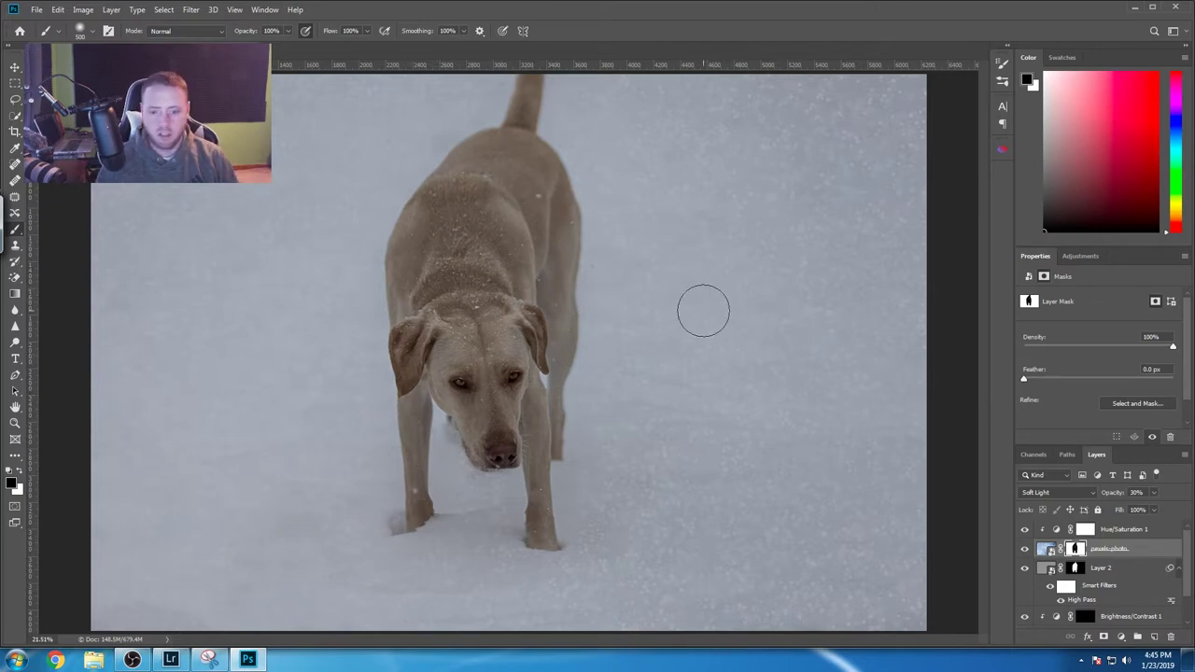
Step: Set the snow photo layer's opacity to 21% and save the document
{"action": "left_click_drag", "start_coordinate": [1108, 498], "coordinate": [1109, 502]}
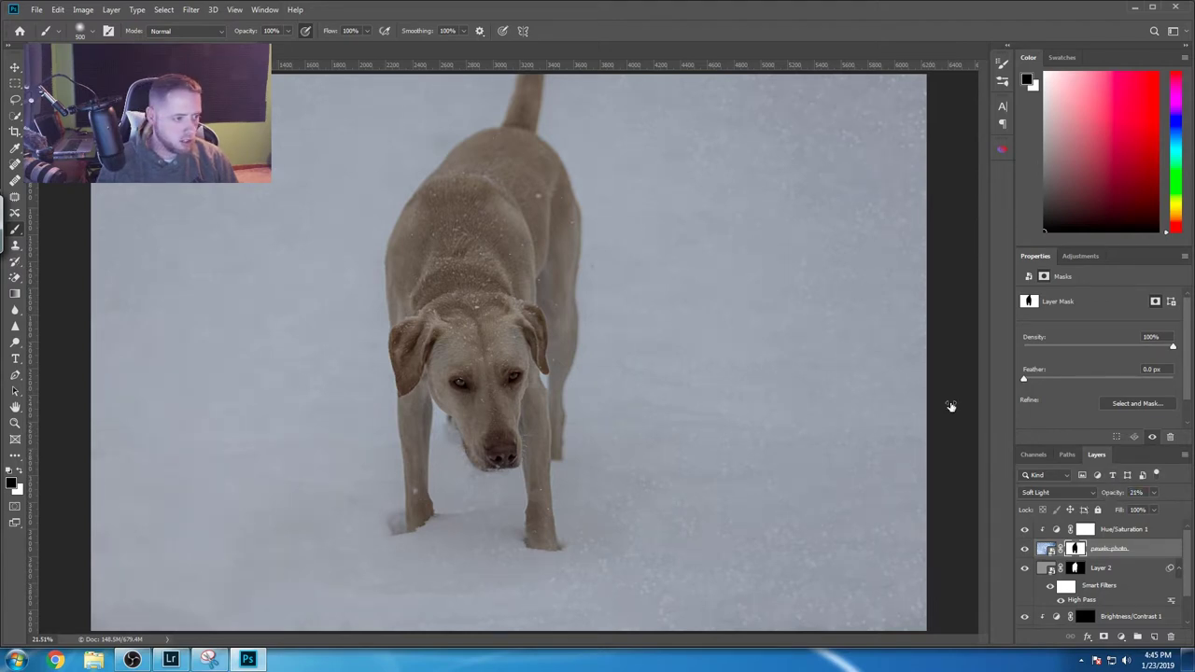
{"action": "scroll", "coordinate": [795, 183], "scroll_direction": "up", "scroll_amount": 2}
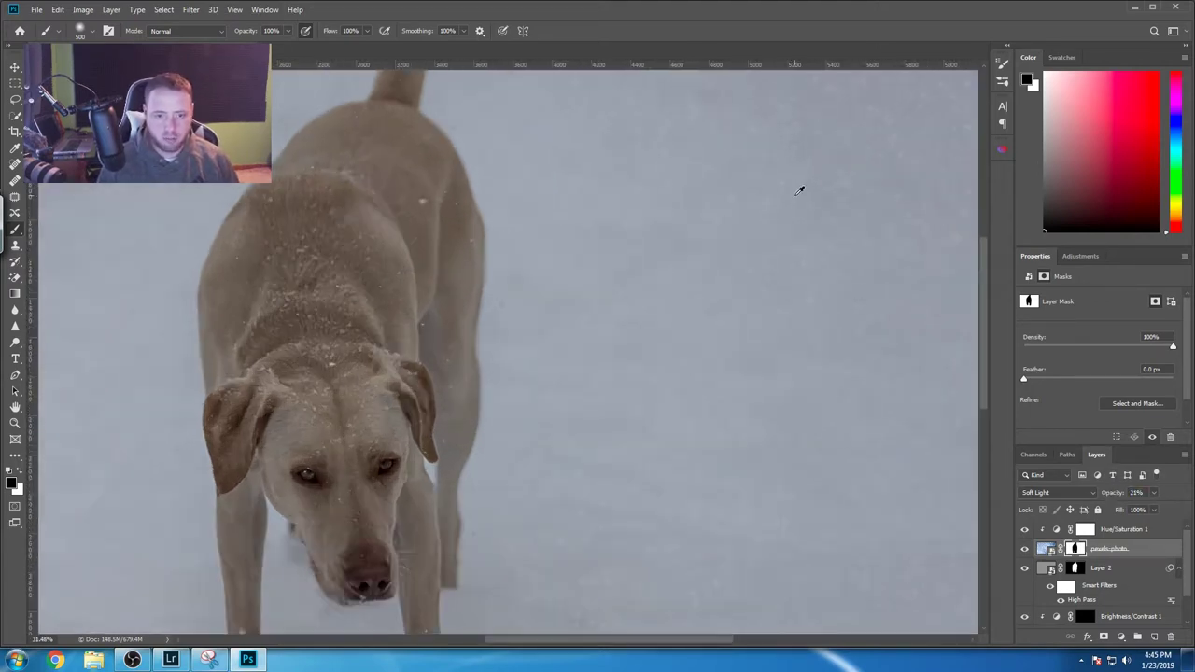
{"action": "scroll", "coordinate": [798, 184], "scroll_direction": "up", "scroll_amount": 4}
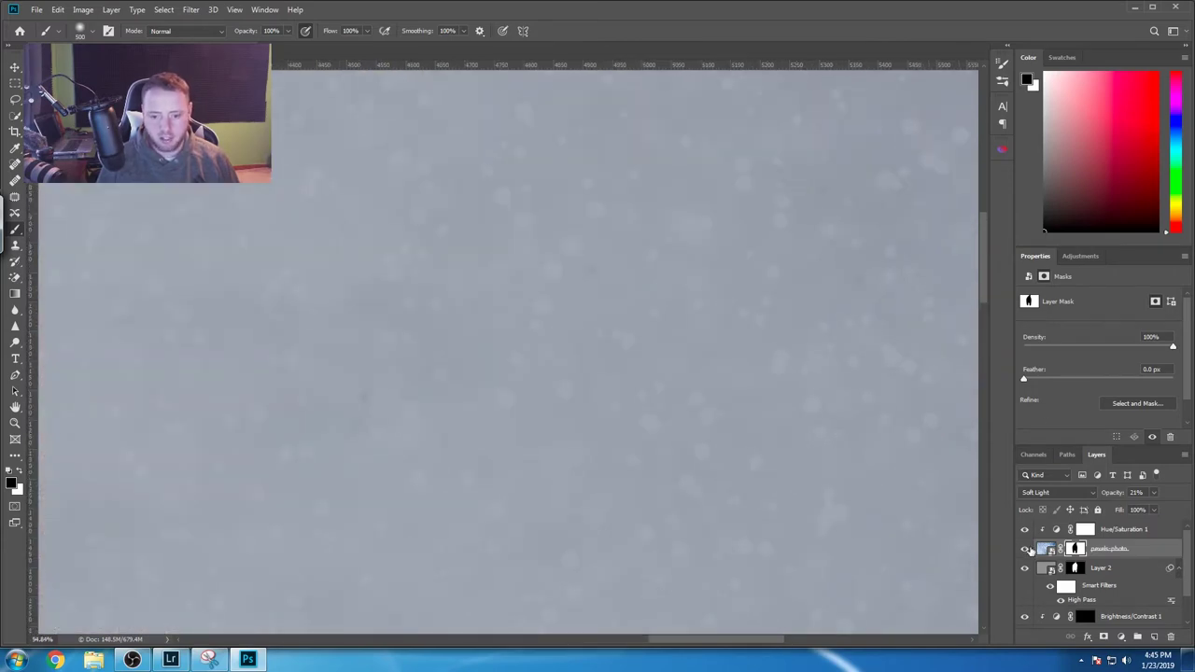
{"action": "scroll", "coordinate": [742, 280], "scroll_direction": "down", "scroll_amount": 3}
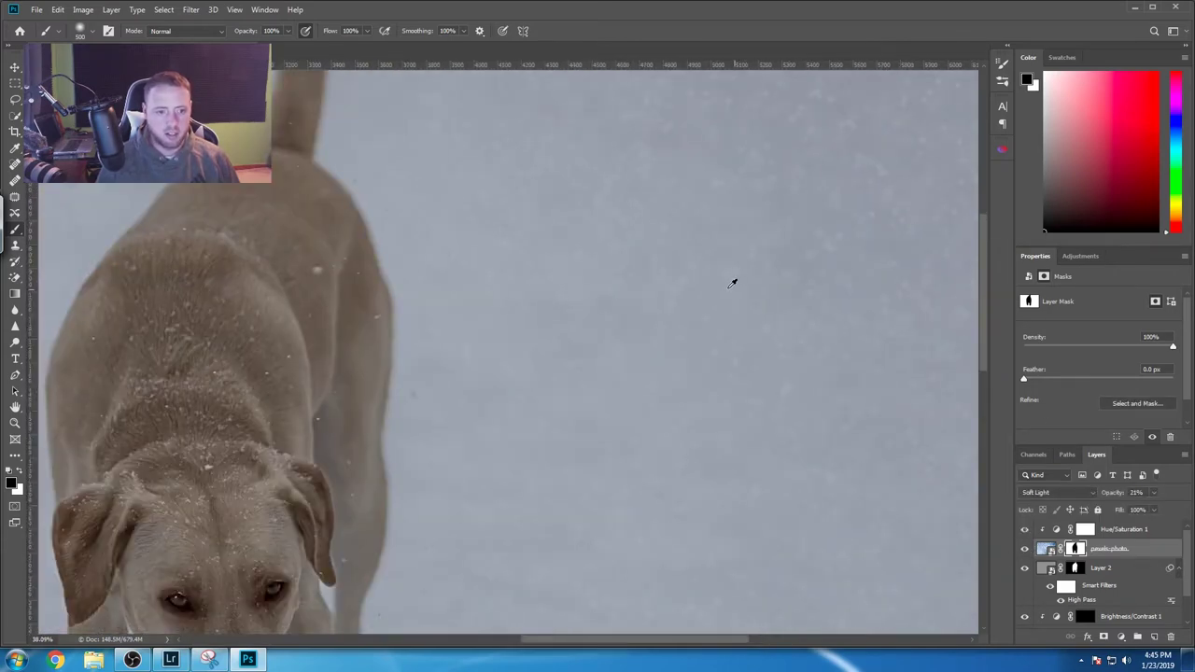
{"action": "scroll", "coordinate": [733, 269], "scroll_direction": "down", "scroll_amount": 8}
{"action": "scroll", "coordinate": [702, 270], "scroll_direction": "up", "scroll_amount": 6}
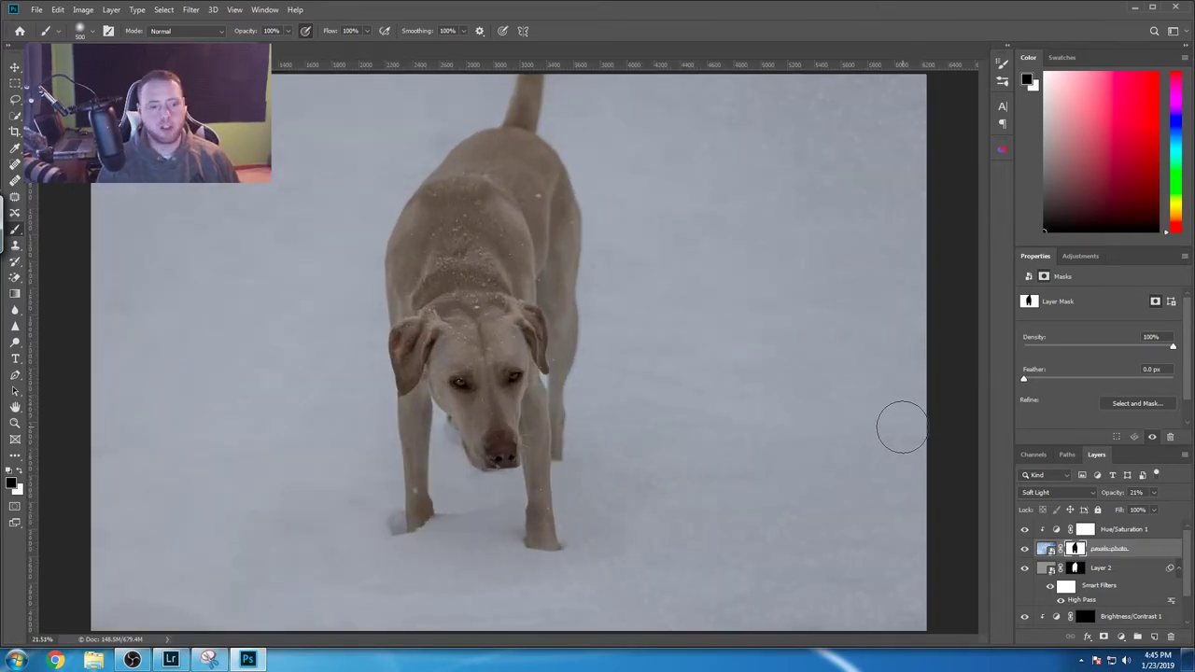
{"action": "key", "text": "ctrl+s"}
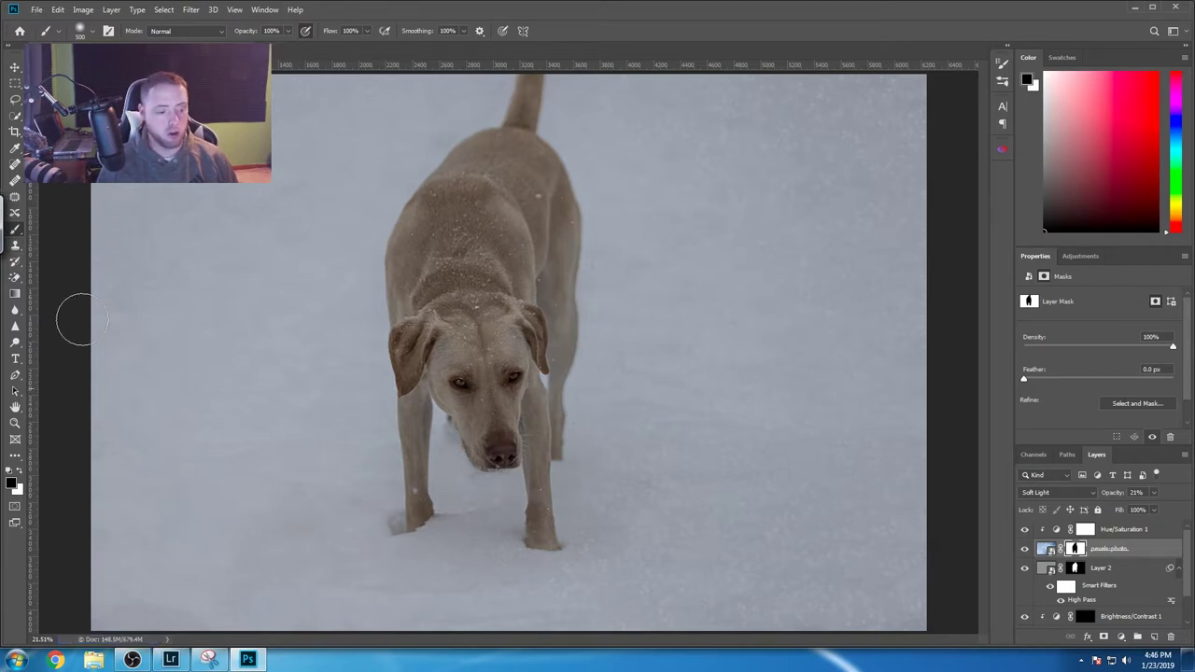
Step: Switch to Lightroom and compare the original photo with the edited TIF
{"action": "left_click", "coordinate": [179, 658]}
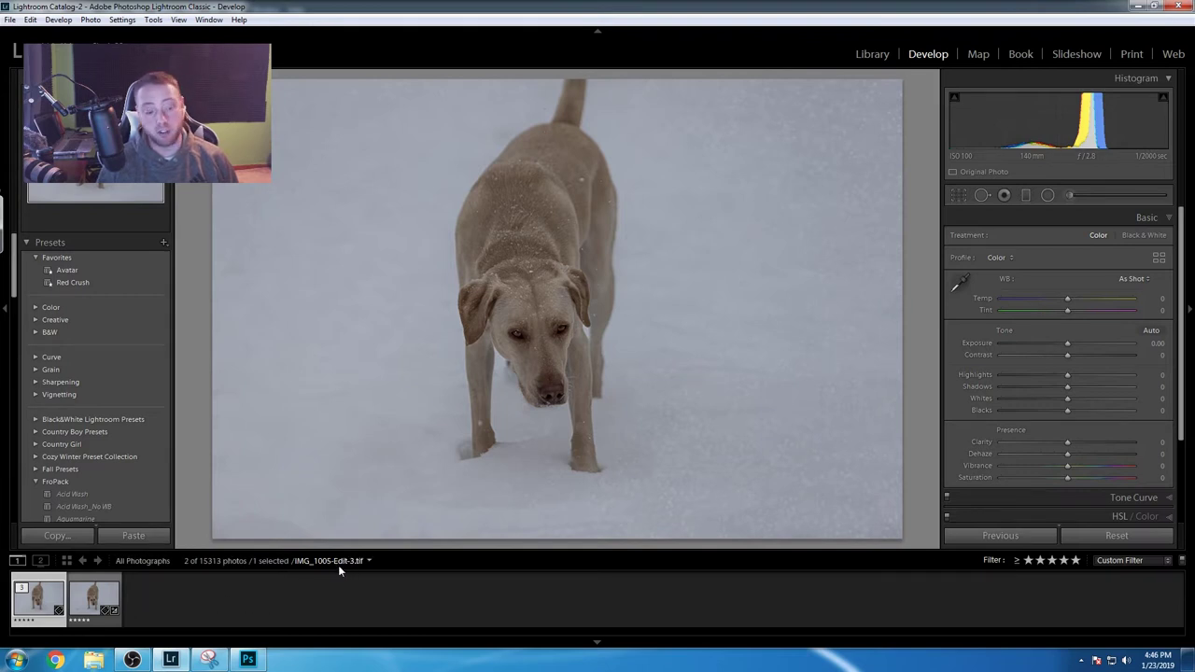
{"action": "left_click", "coordinate": [81, 605]}
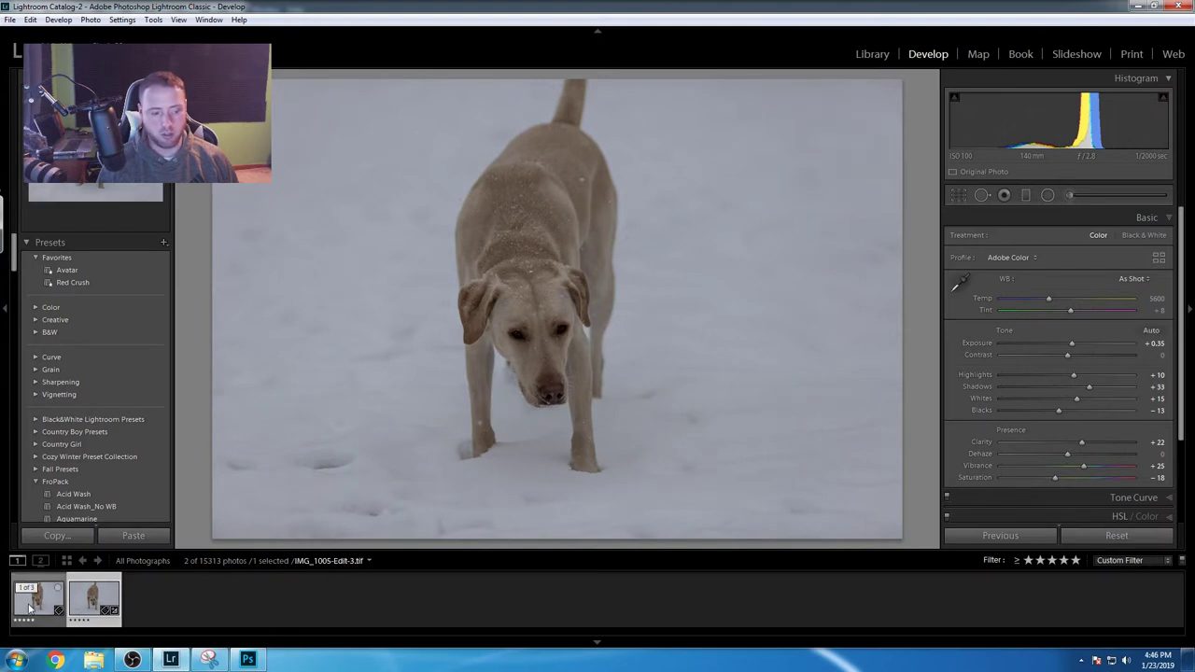
{"action": "left_click", "coordinate": [35, 612]}
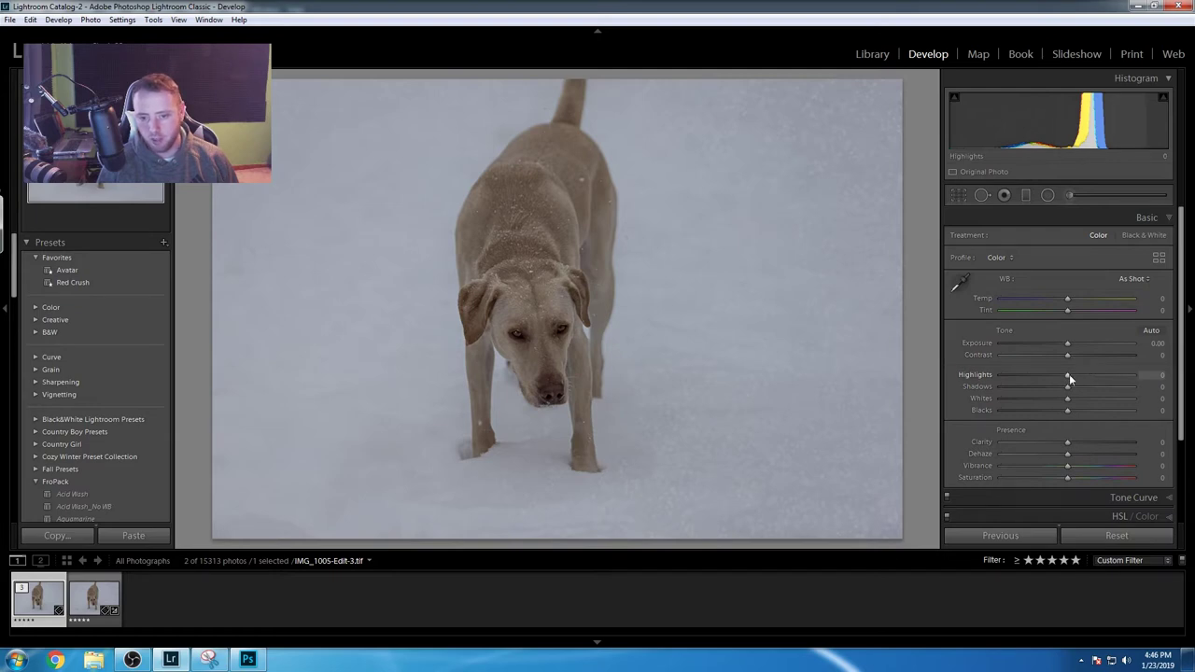
Step: Set the edited TIF's Exposure to +0.82, Contrast to +25, Highlights to +56 and Blacks to -46
{"action": "left_click_drag", "start_coordinate": [1069, 376], "coordinate": [1083, 356]}
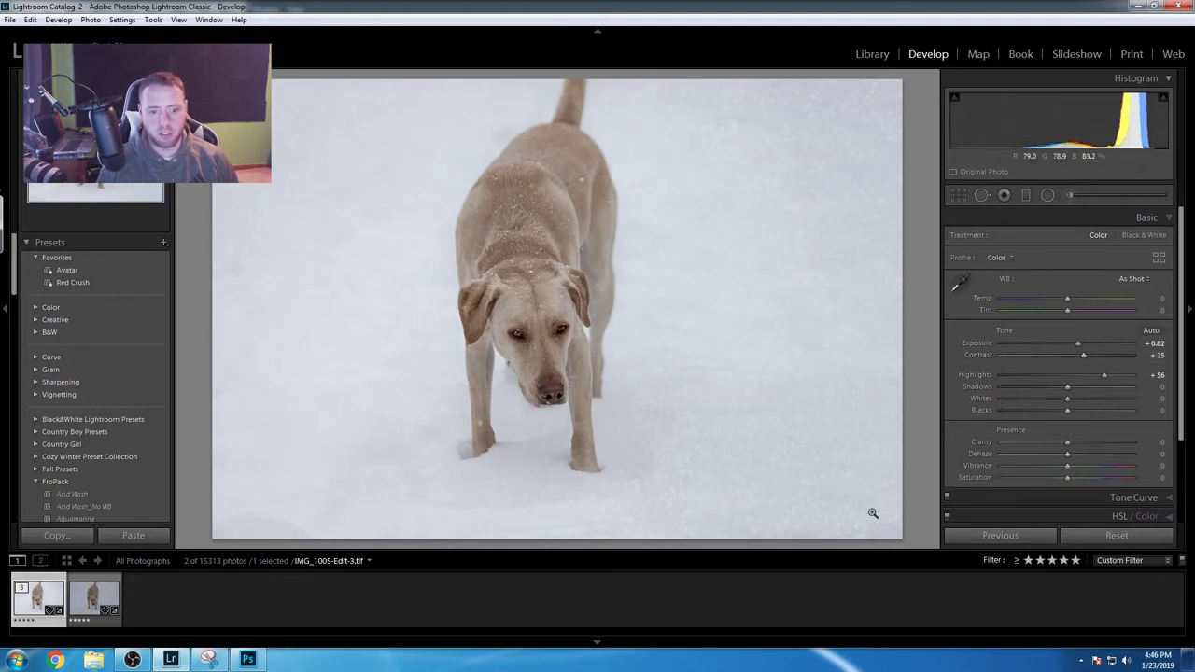
{"action": "left_click_drag", "start_coordinate": [1072, 410], "coordinate": [1036, 415]}
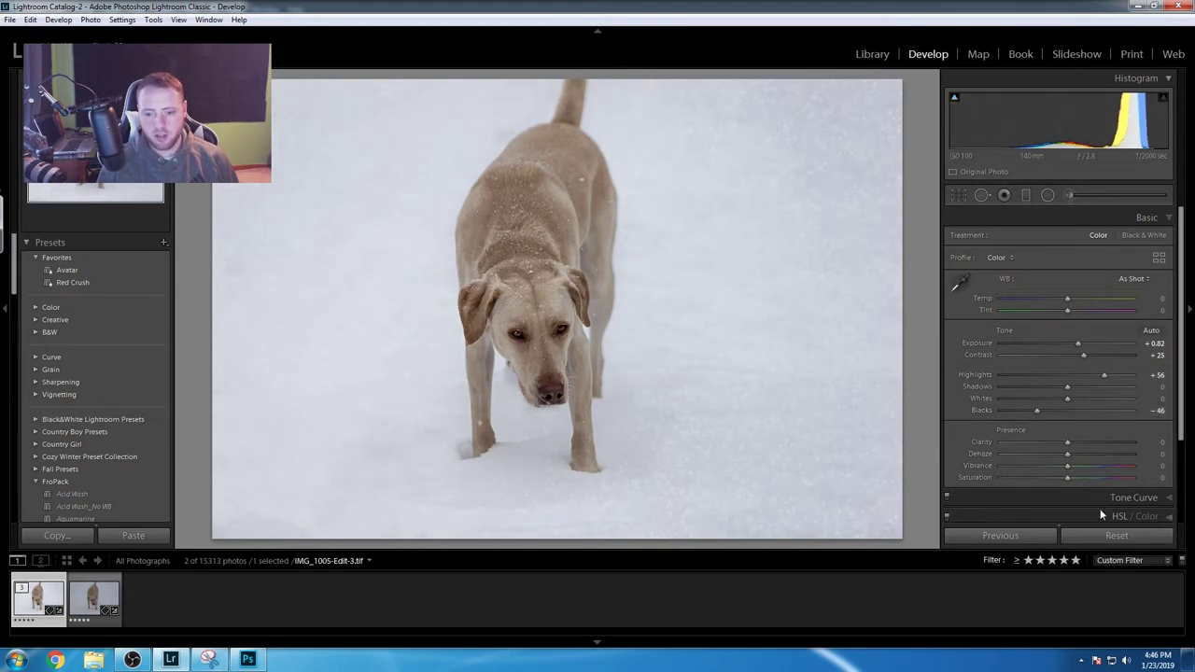
Step: Set the HSL saturation to +21 for Orange and +11 for Yellow, and try a slightly lower Blue saturation
{"action": "scroll", "coordinate": [1106, 488], "scroll_direction": "down", "scroll_amount": 1}
{"action": "left_click", "coordinate": [1112, 474]}
{"action": "mouse_move", "coordinate": [1072, 326]}
{"action": "left_mouse_down"}
{"action": "mouse_move", "coordinate": [1086, 335]}
{"action": "mouse_move", "coordinate": [1083, 324]}
{"action": "left_mouse_up"}
{"action": "left_click_drag", "start_coordinate": [1084, 336], "coordinate": [1078, 337]}
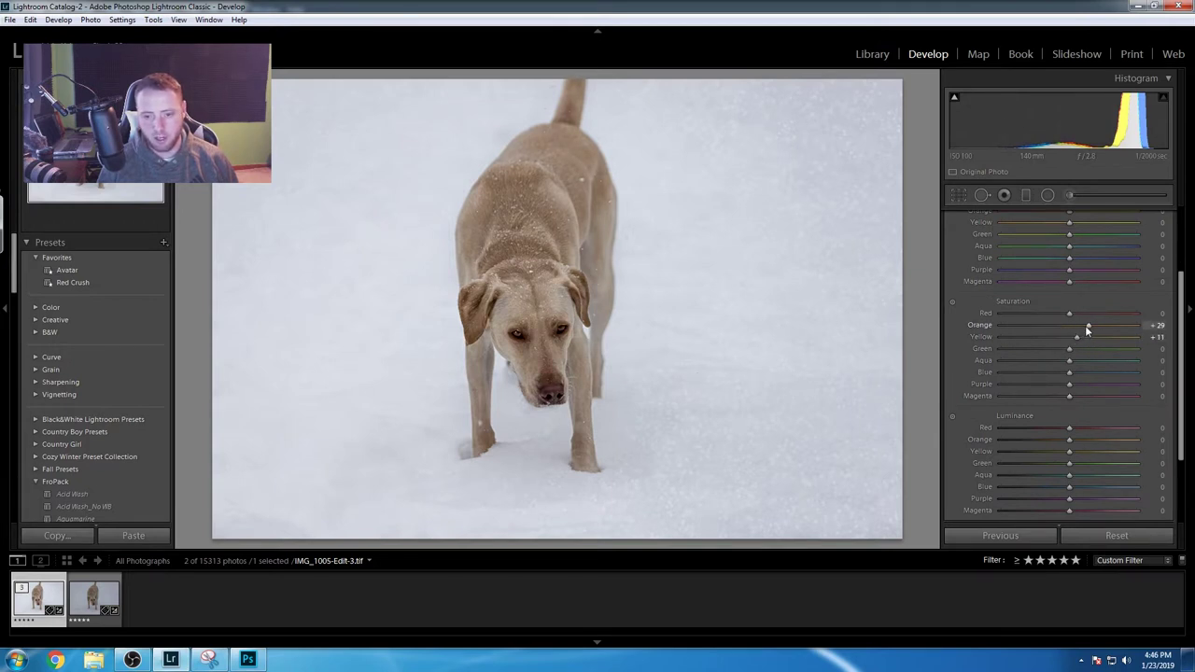
{"action": "mouse_move", "coordinate": [1068, 373]}
{"action": "left_mouse_down"}
{"action": "mouse_move", "coordinate": [1045, 375]}
{"action": "mouse_move", "coordinate": [1061, 373]}
{"action": "left_mouse_up"}
Step: Cool the white balance by setting Temp to -7
{"action": "scroll", "coordinate": [1061, 373], "scroll_direction": "up", "scroll_amount": 5}
{"action": "left_click", "coordinate": [1146, 217]}
{"action": "left_click_drag", "start_coordinate": [1069, 302], "coordinate": [1064, 304]}
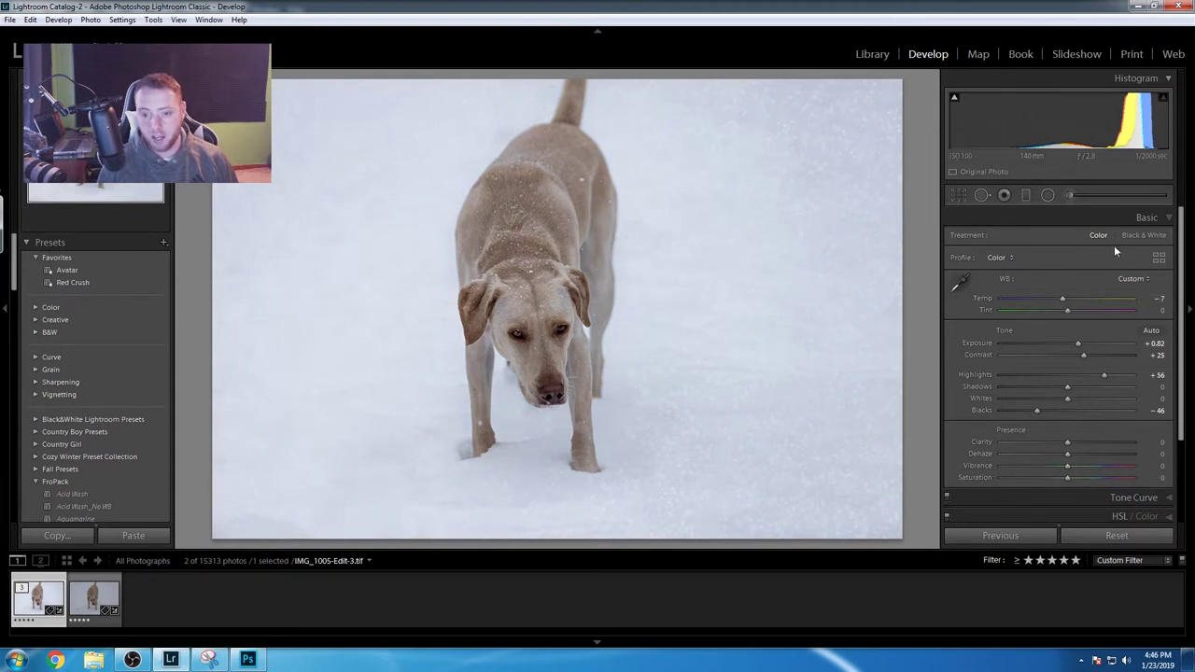
Step: Set the HSL saturation of Blue to -29
{"action": "scroll", "coordinate": [1112, 457], "scroll_direction": "down", "scroll_amount": 1}
{"action": "left_click", "coordinate": [1116, 487]}
{"action": "left_click_drag", "start_coordinate": [1069, 372], "coordinate": [1050, 373]}
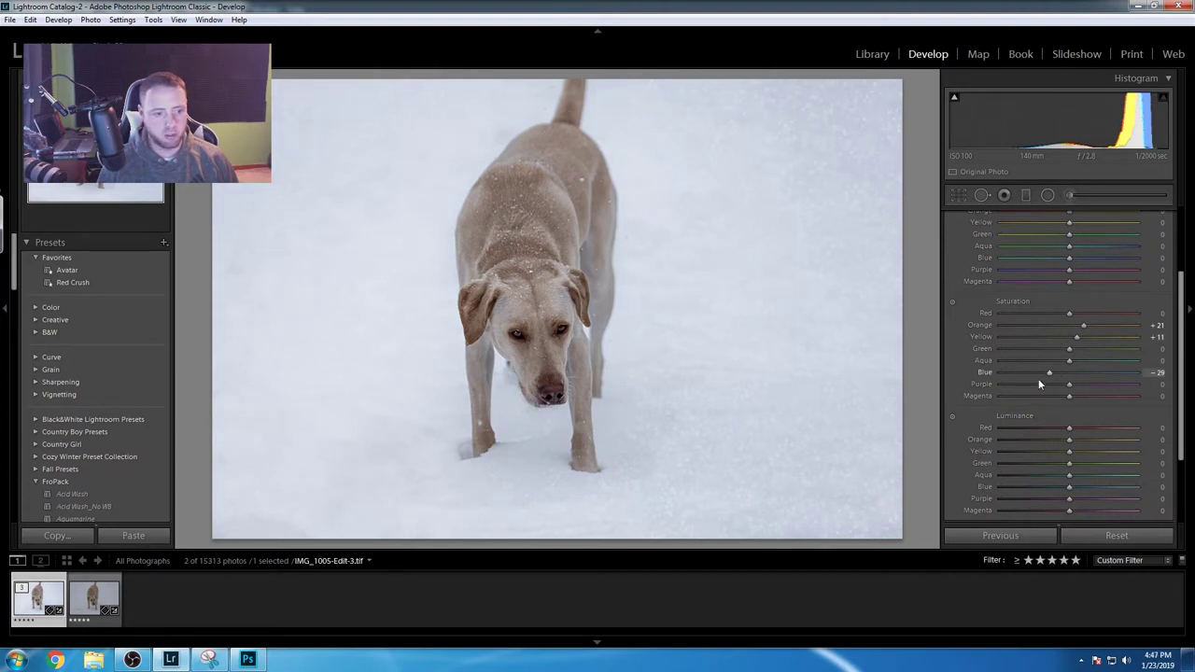